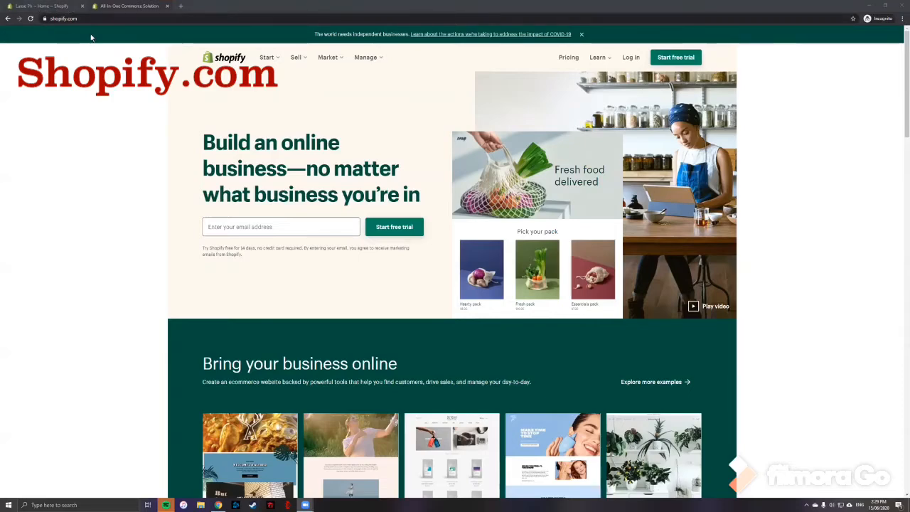
Switch to the store's admin tab and scroll through the home dashboard.
left_click(222, 227)
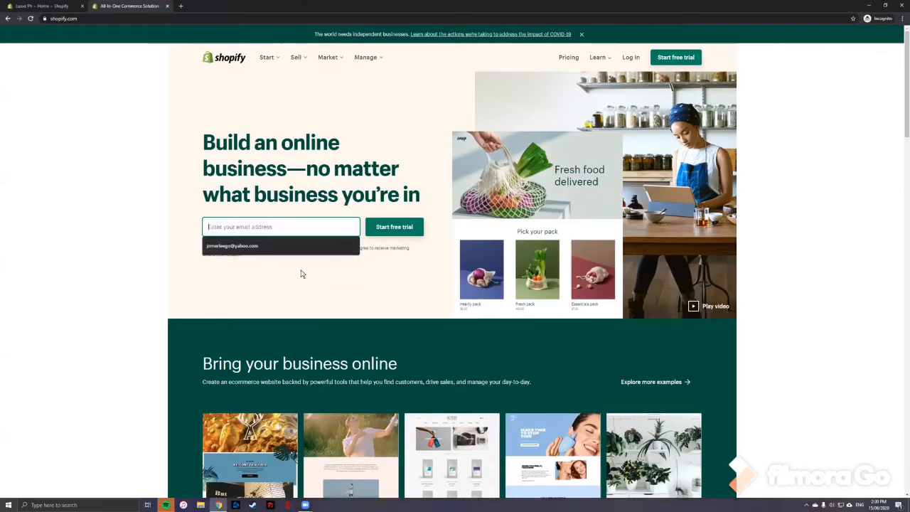
left_click(44, 6)
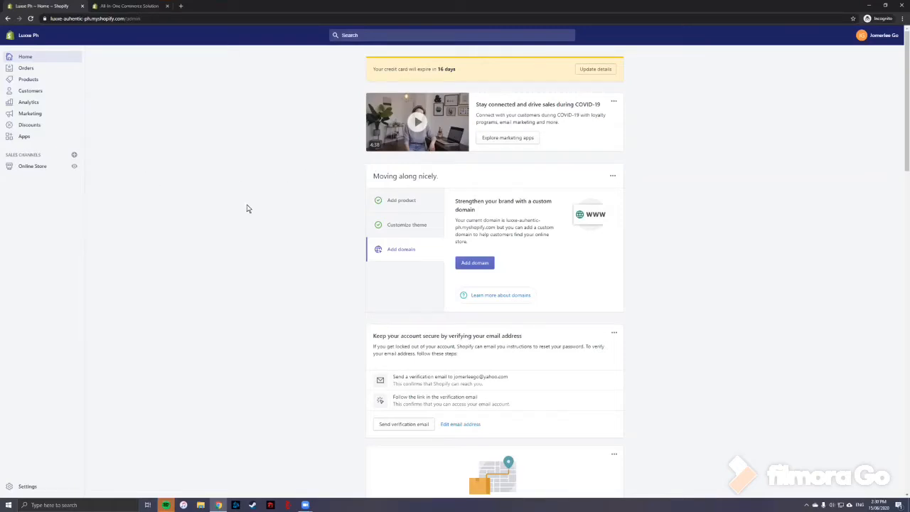
scroll(530, 206, "down", 1)
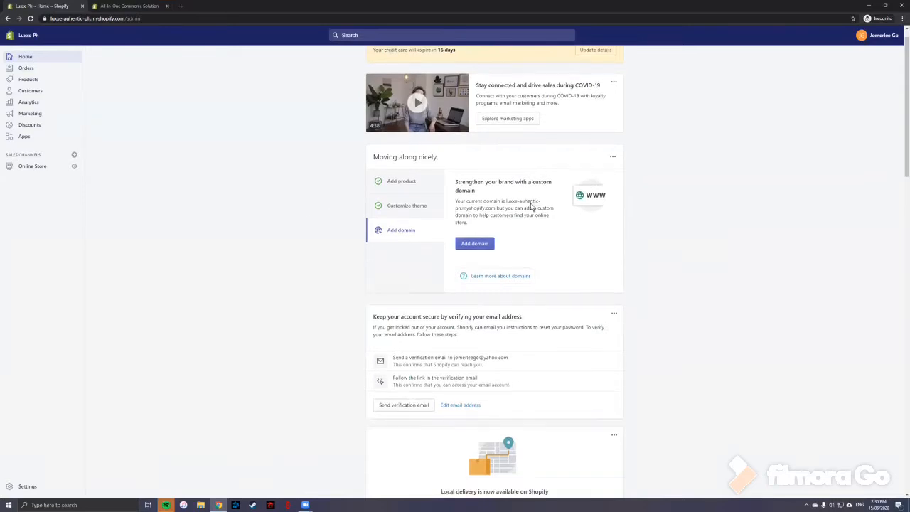
scroll(530, 207, "down", 1)
scroll(242, 192, "up", 2)
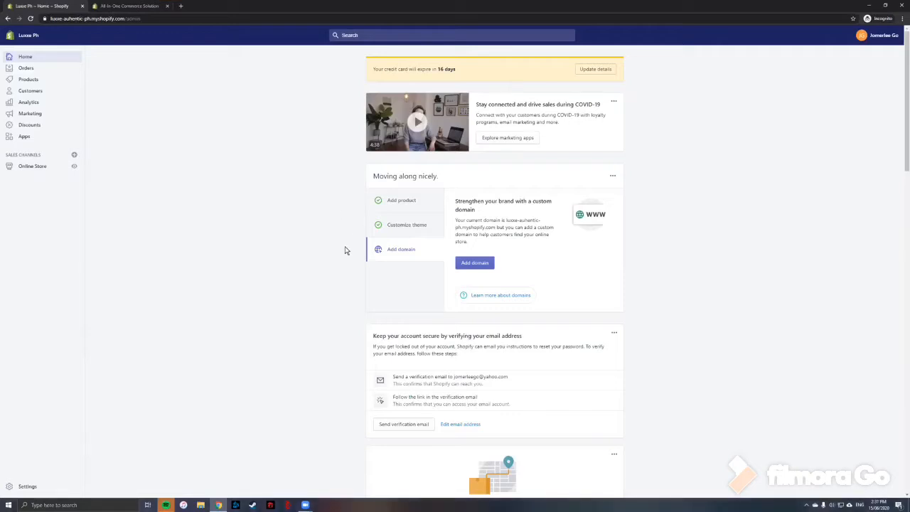
Open the theme editor for the live Debut theme from the setup guide's Customize theme task.
left_click(420, 225)
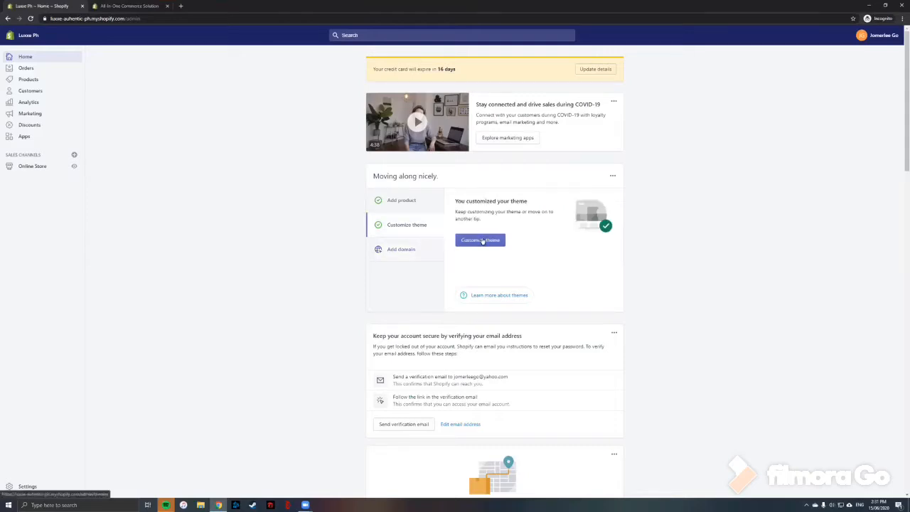
left_click(481, 241)
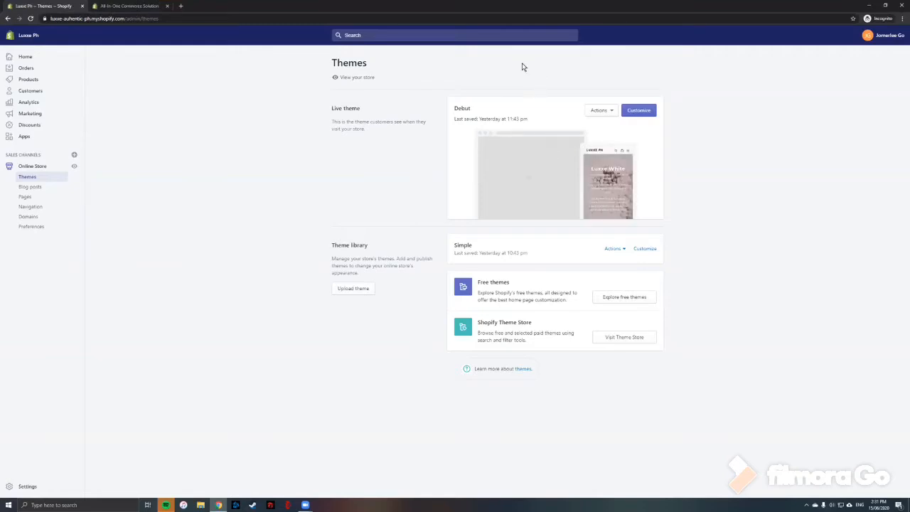
left_click(648, 111)
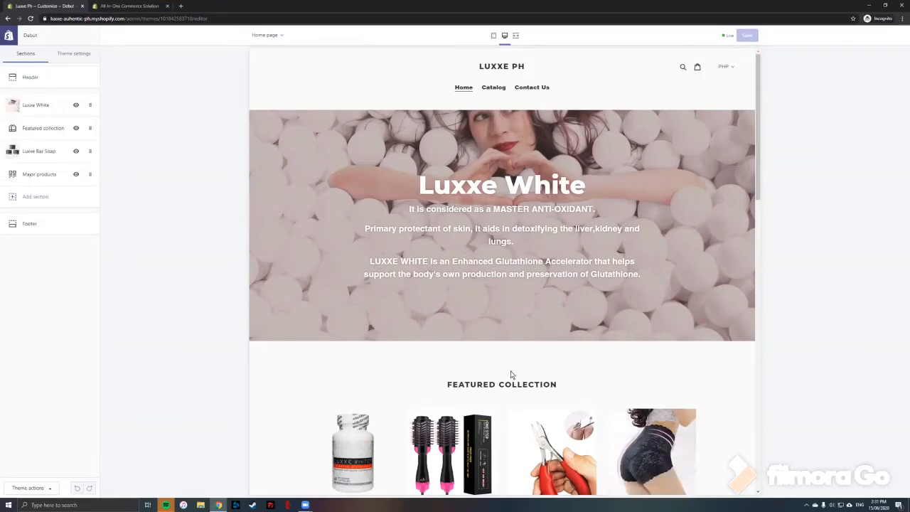
Examine the homepage preview and the Header section's settings, then return to the sections list.
scroll(512, 384, "down", 2)
scroll(517, 399, "up", 1)
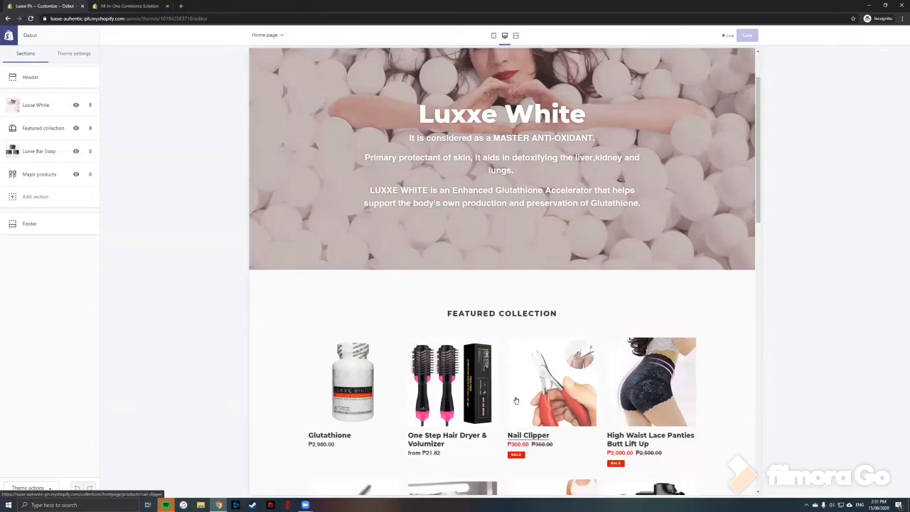
scroll(517, 401, "up", 1)
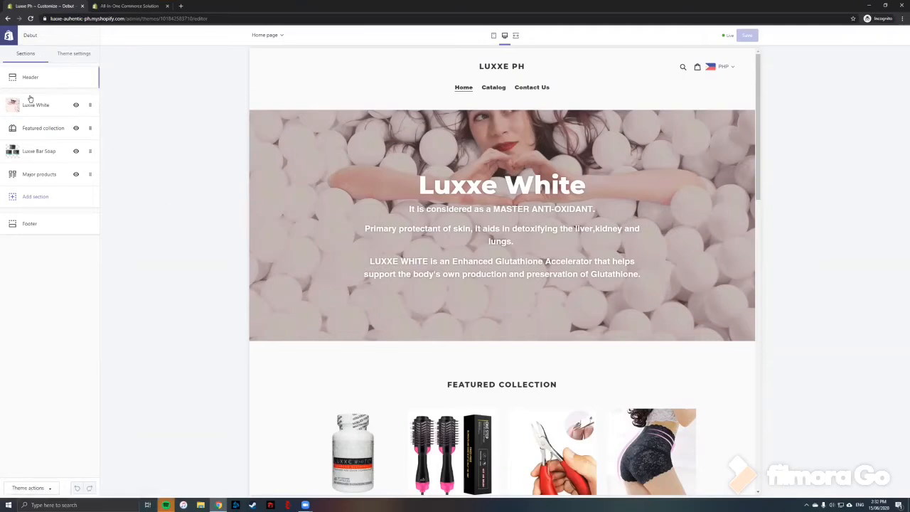
left_click(36, 78)
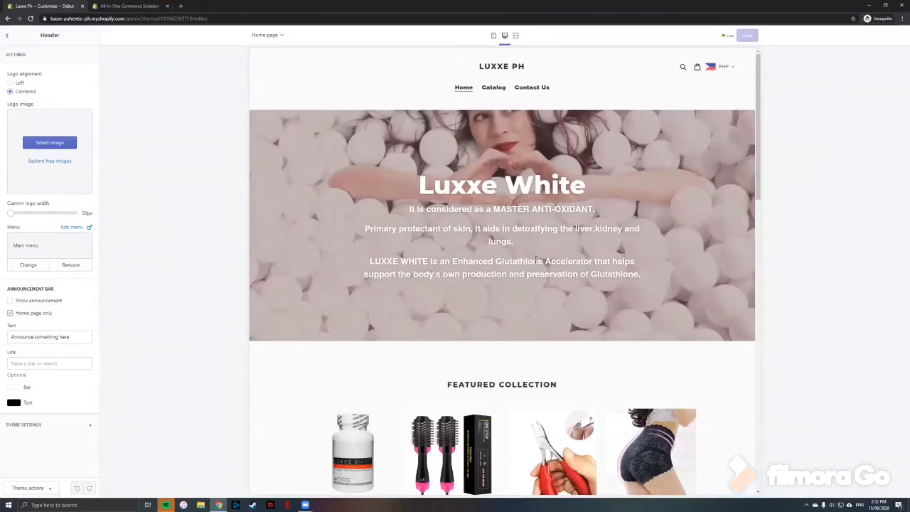
scroll(536, 259, "down", 2)
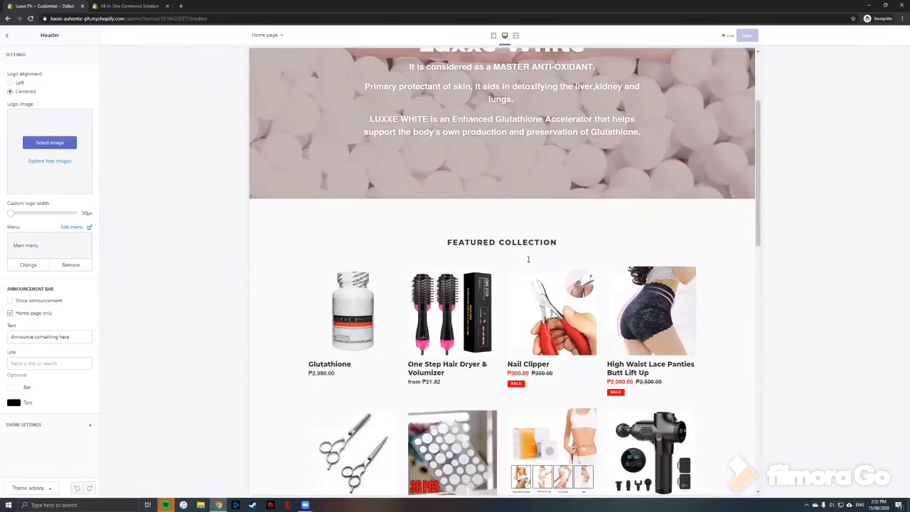
scroll(529, 259, "up", 2)
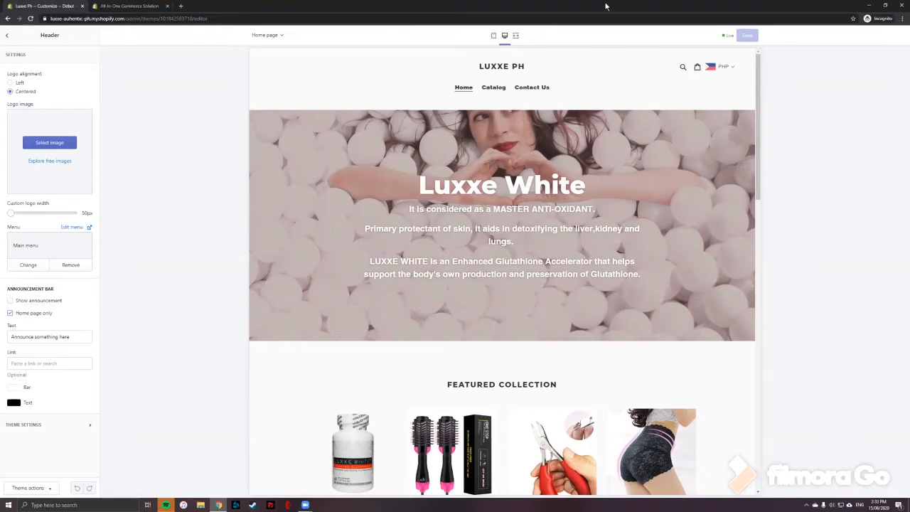
left_click(7, 35)
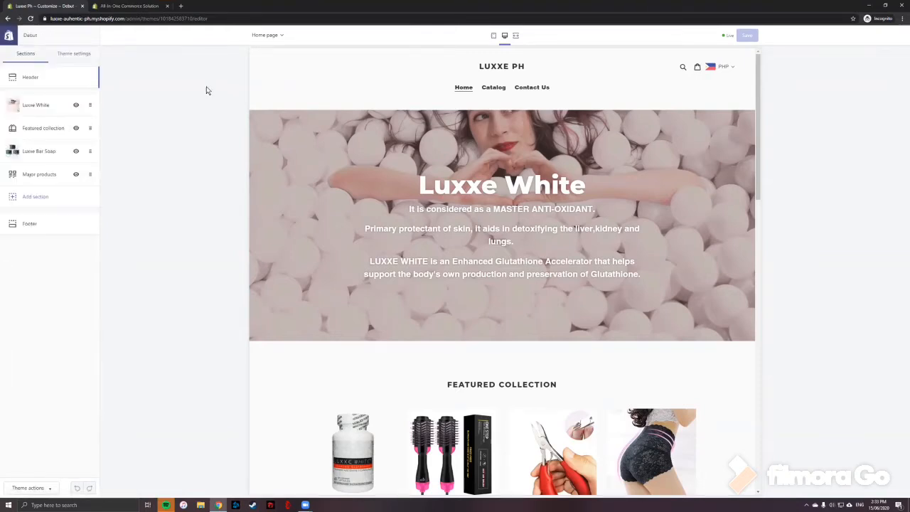
Try the Luxxe White banner's image alignment at Top and set it back to Middle.
left_click(32, 105)
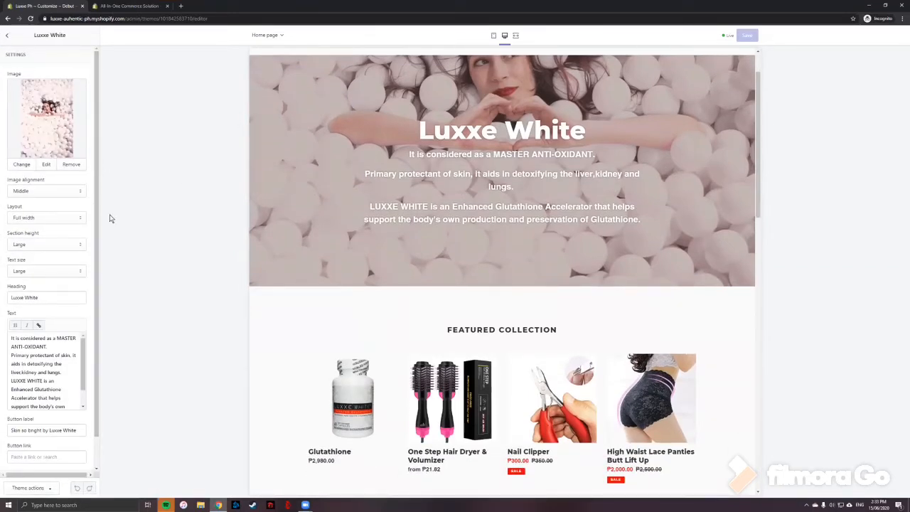
left_click(79, 192)
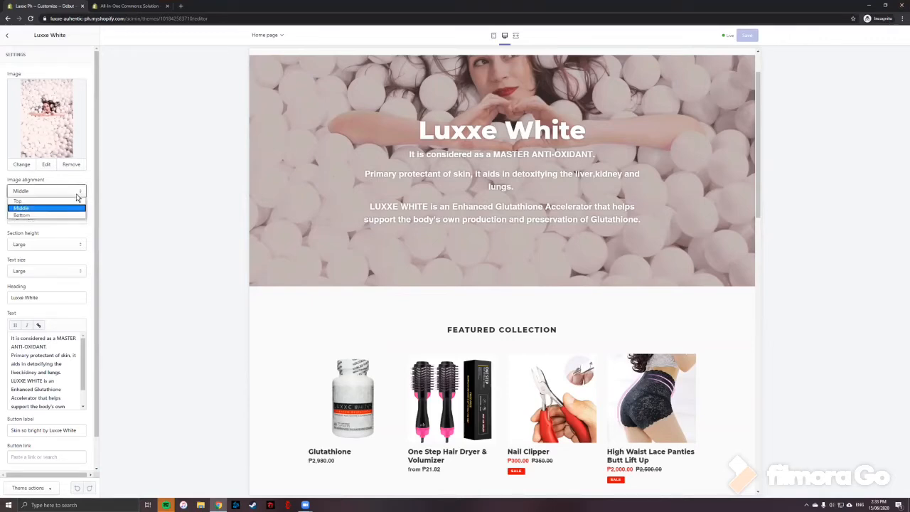
left_click(67, 199)
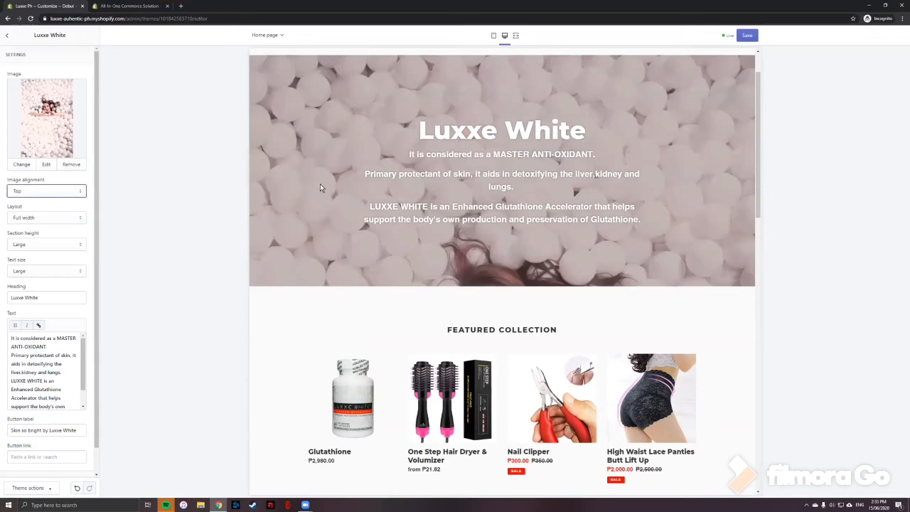
left_click(79, 192)
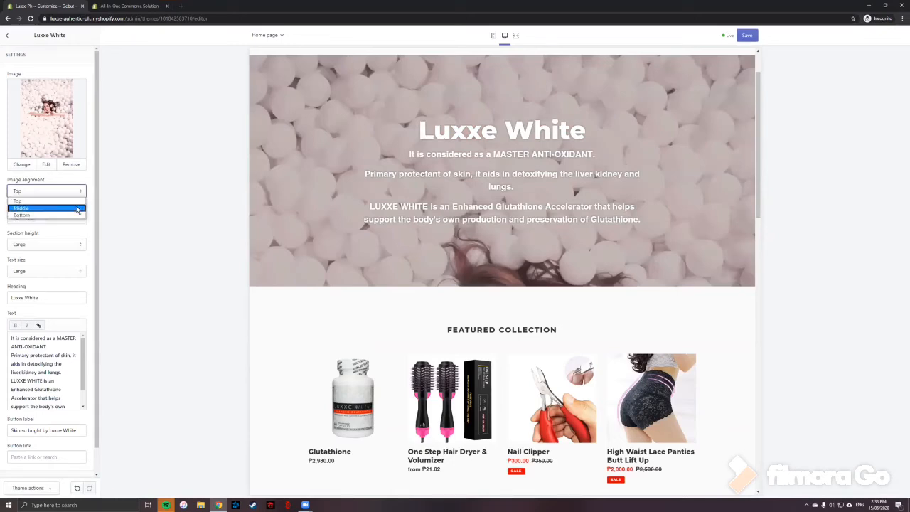
left_click(77, 208)
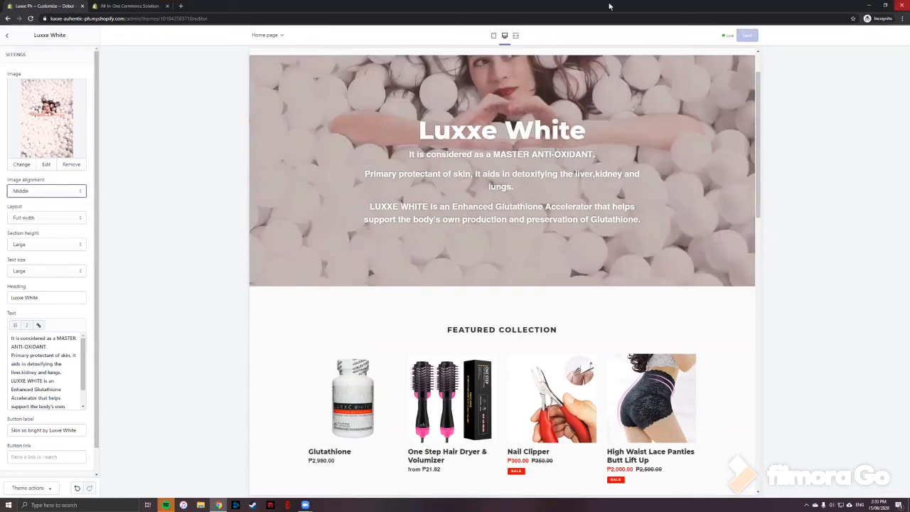
Review the Luxxe White section's layout, text and button settings, then return to the sections list.
left_click(80, 223)
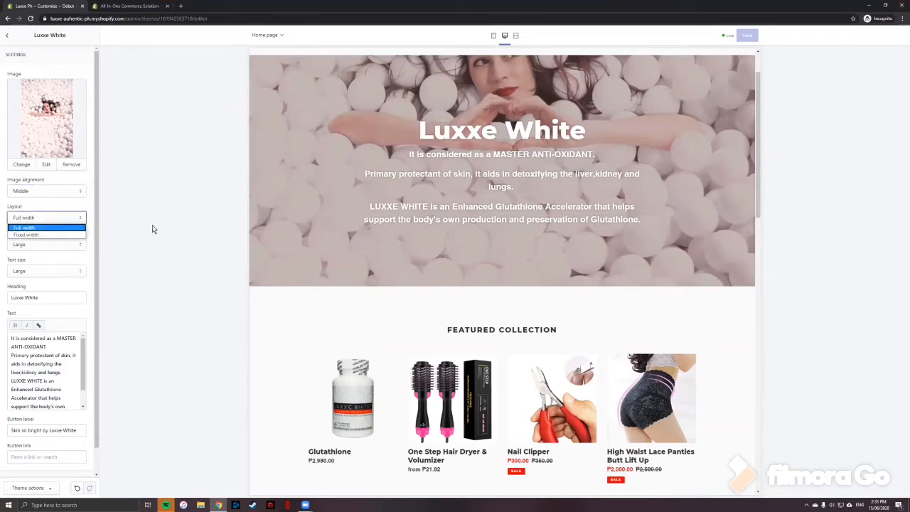
left_click(39, 253)
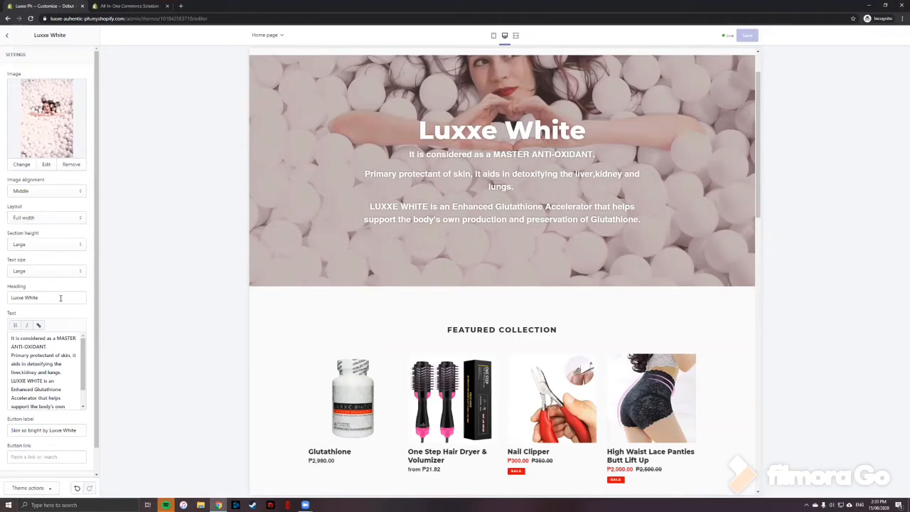
scroll(46, 354, "down", 1)
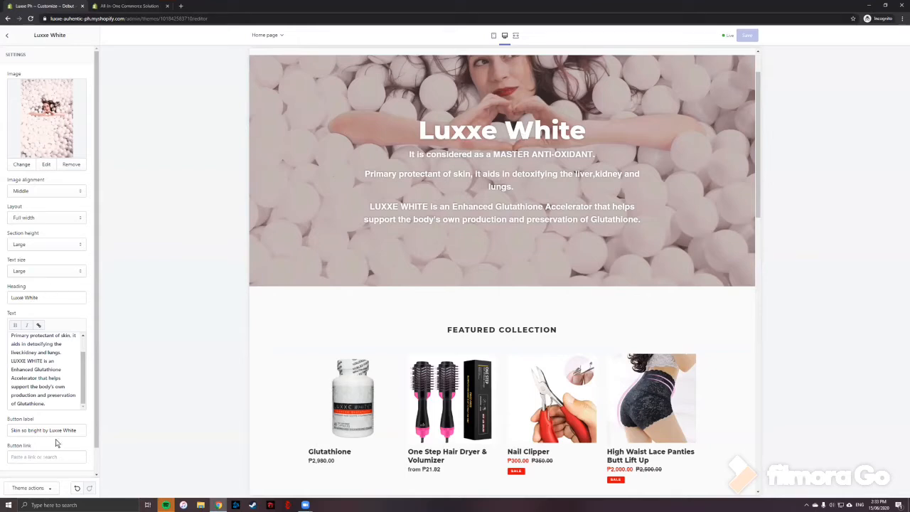
scroll(57, 441, "down", 1)
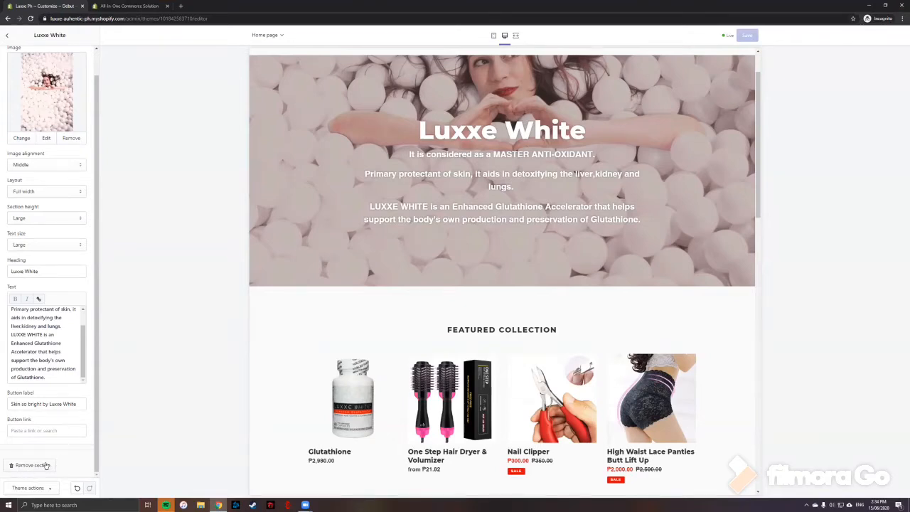
left_click(7, 34)
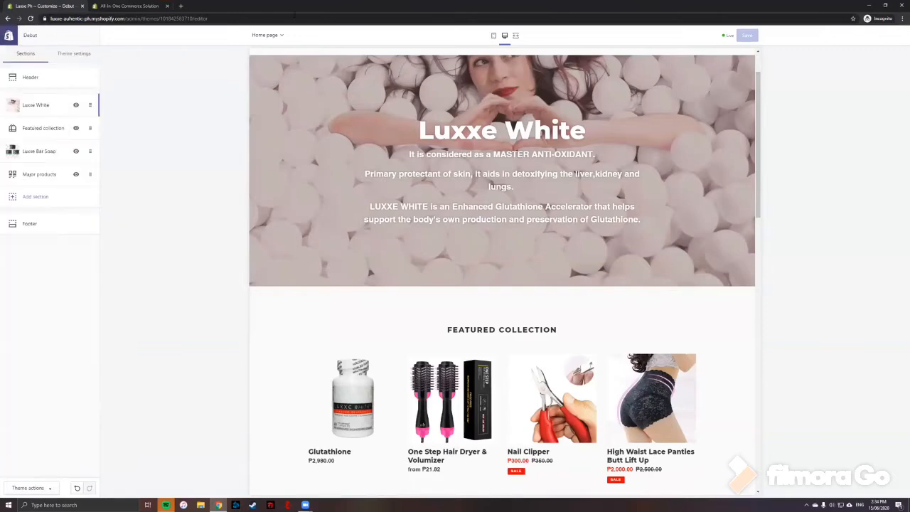
Inspect the Luxxe Bar Soap and Major products section settings, then exit the theme editor.
left_click(41, 152)
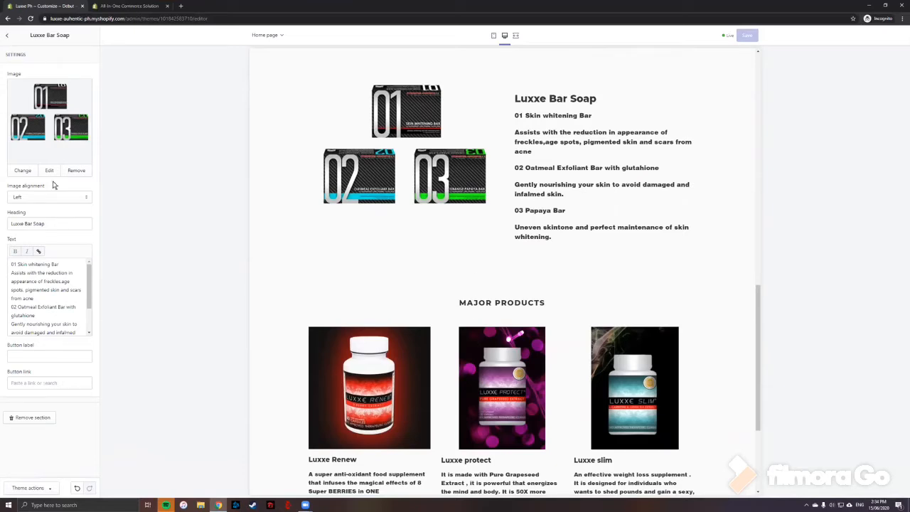
left_click(9, 37)
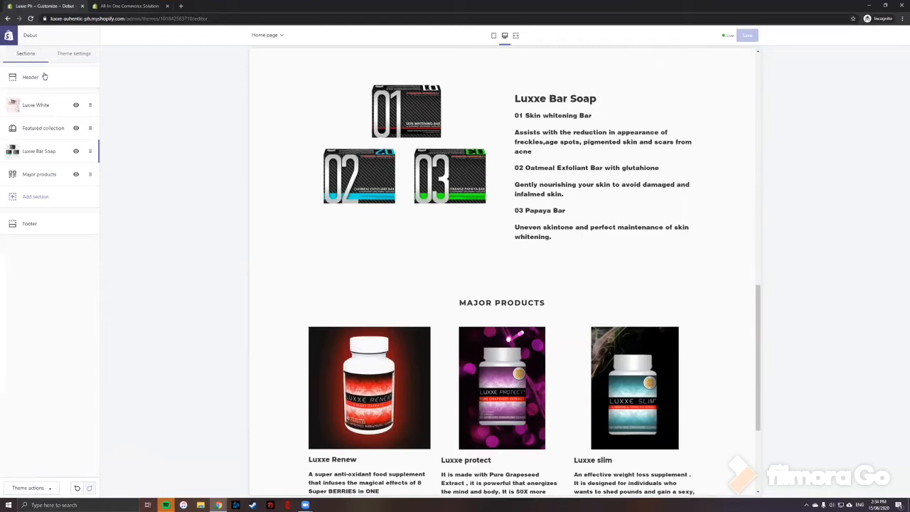
left_click(36, 174)
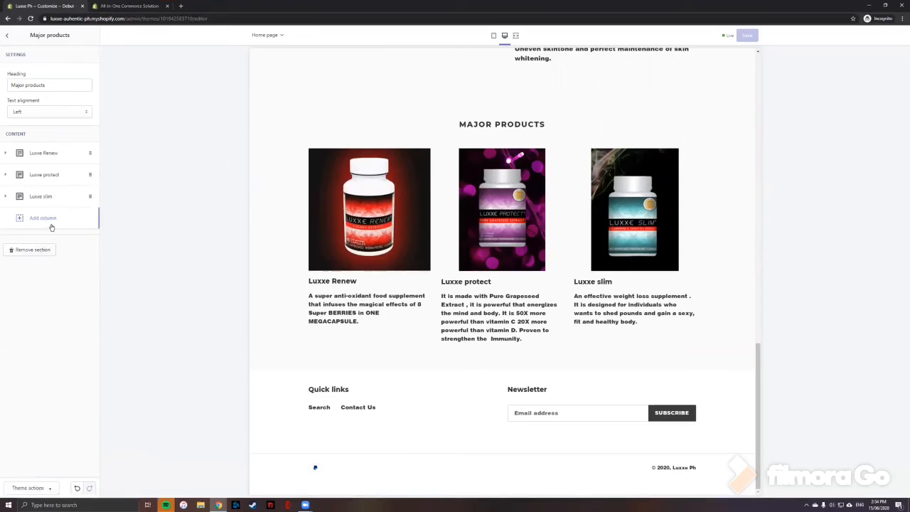
left_click(7, 20)
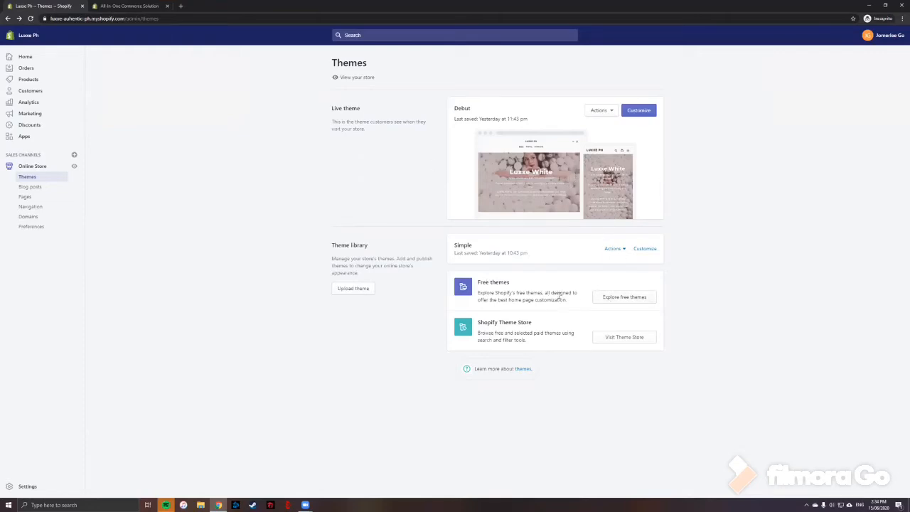
Browse the gallery of free themes and close it.
left_click(616, 297)
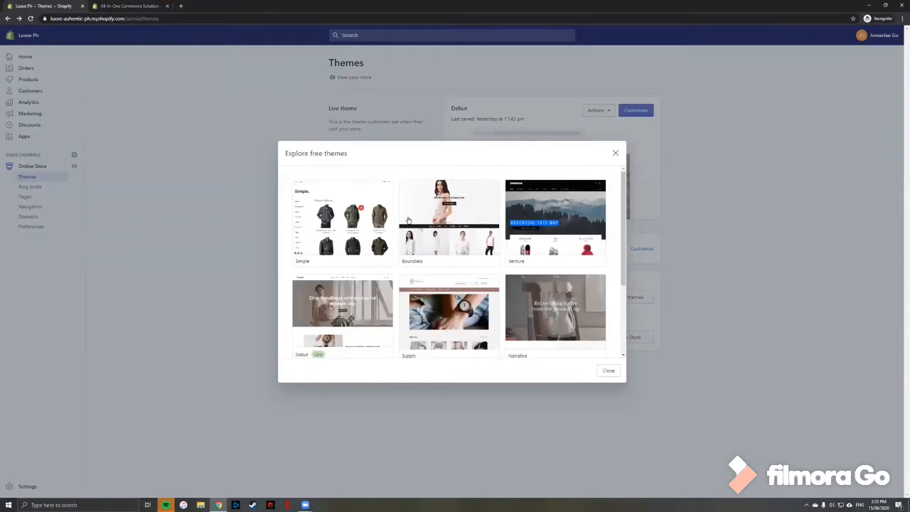
scroll(554, 222, "down", 1)
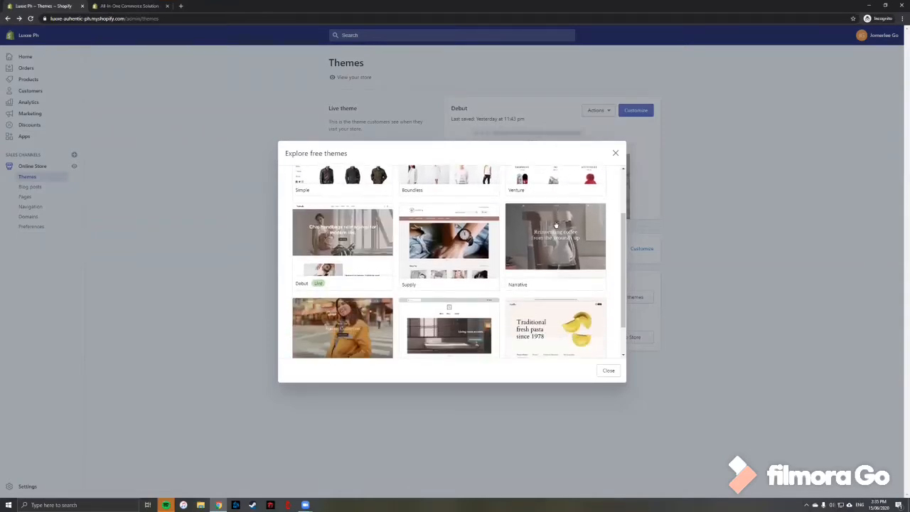
scroll(556, 225, "down", 1)
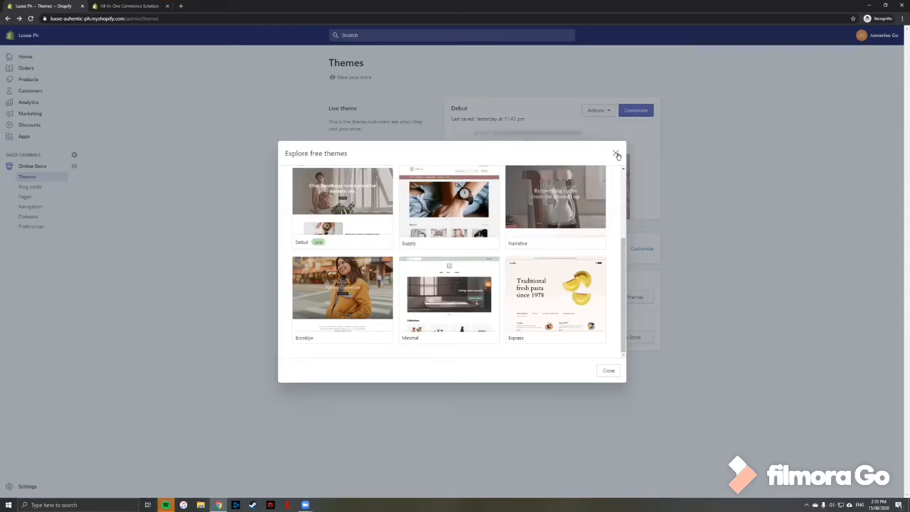
left_click(617, 155)
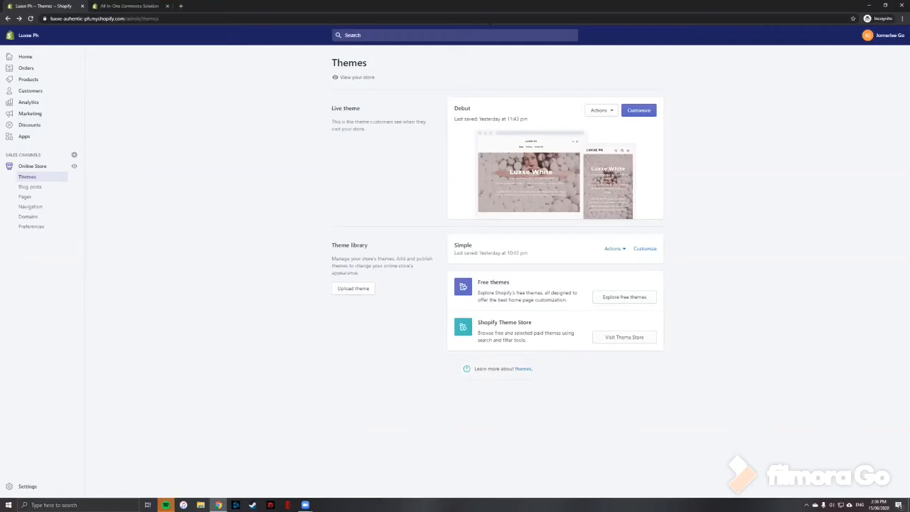
Go to the products list and open the Glutathione product's details page.
left_click(29, 80)
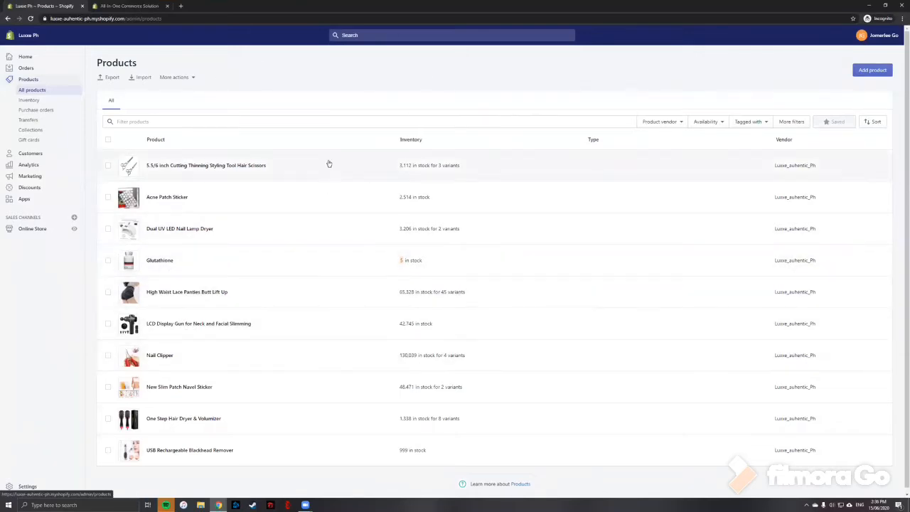
left_click(165, 261)
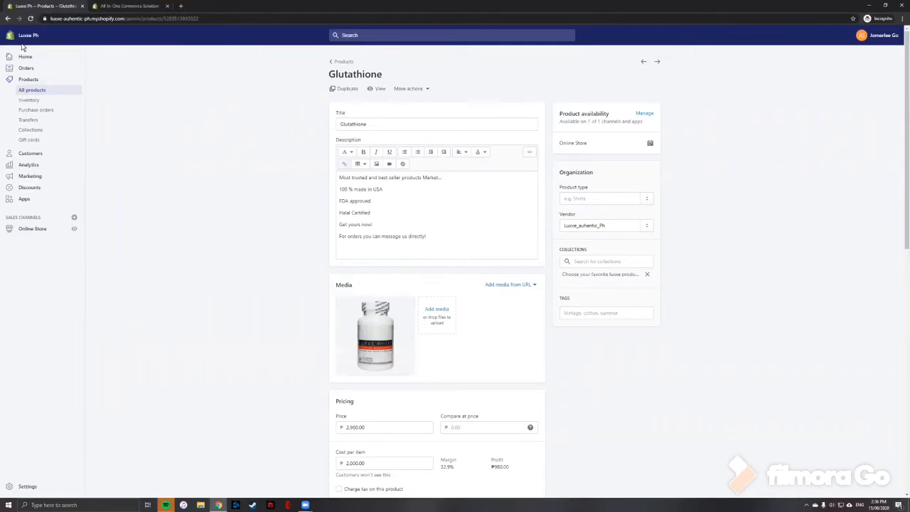
left_click(7, 20)
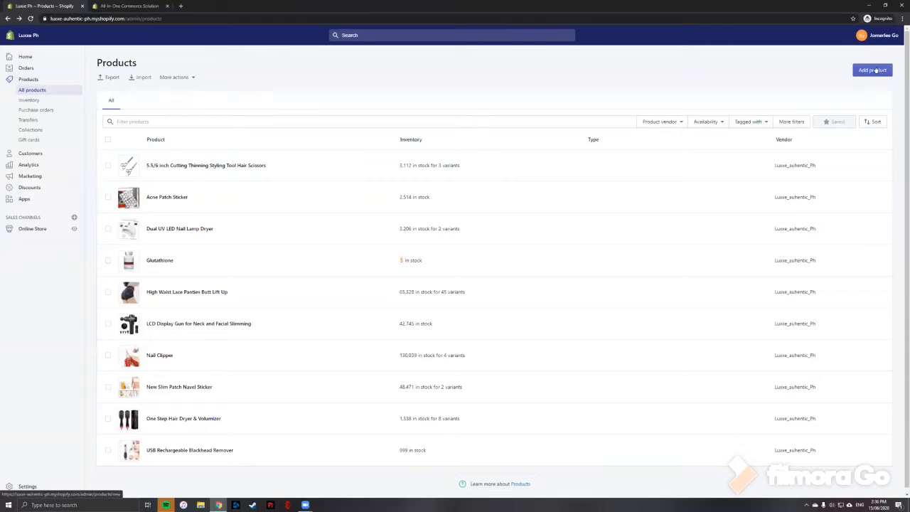
left_click(159, 260)
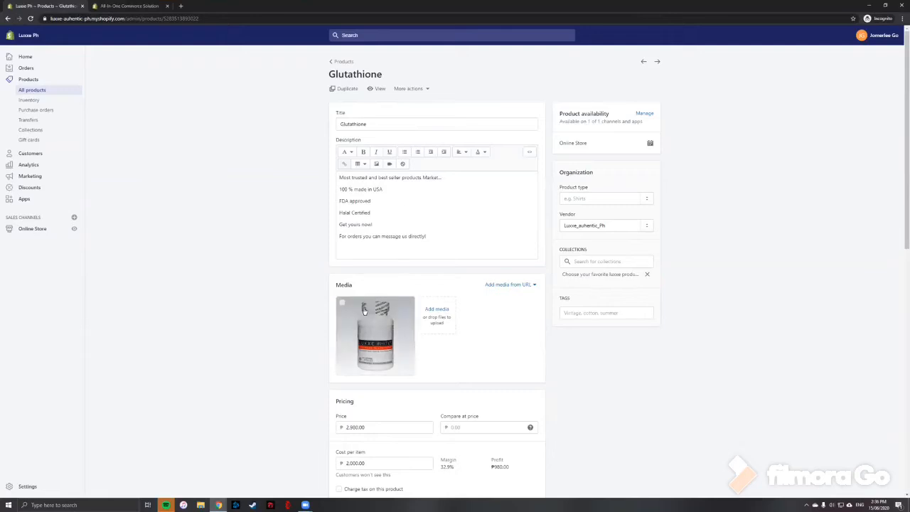
Review the Glutathione product's description, media, pricing, inventory and shipping details.
scroll(391, 318, "down", 1)
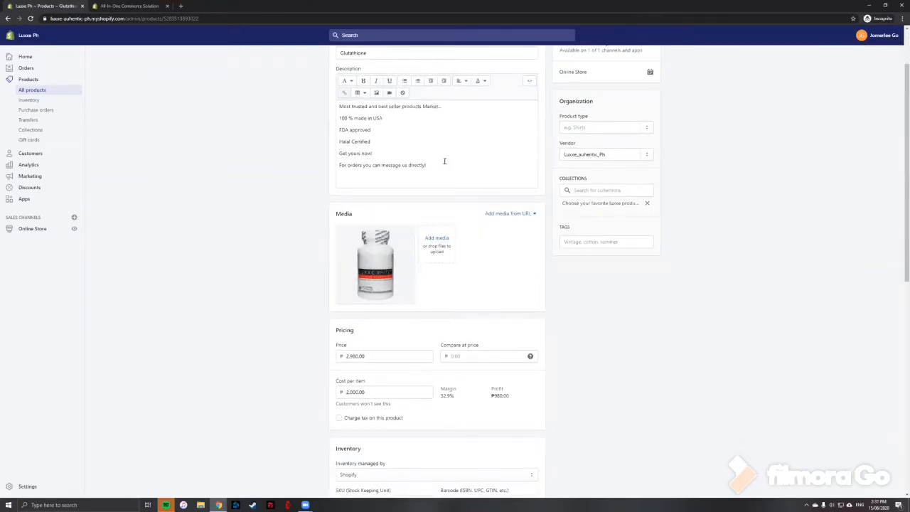
scroll(443, 158, "up", 1)
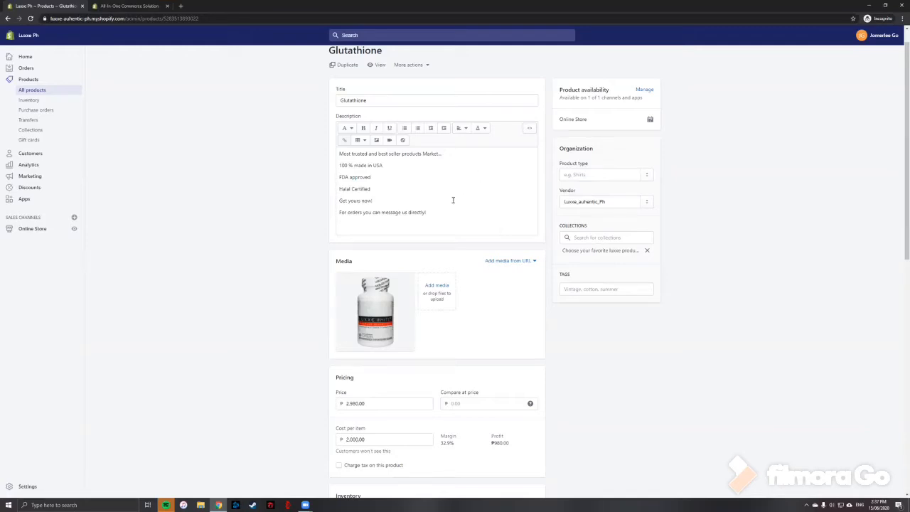
scroll(461, 213, "down", 7)
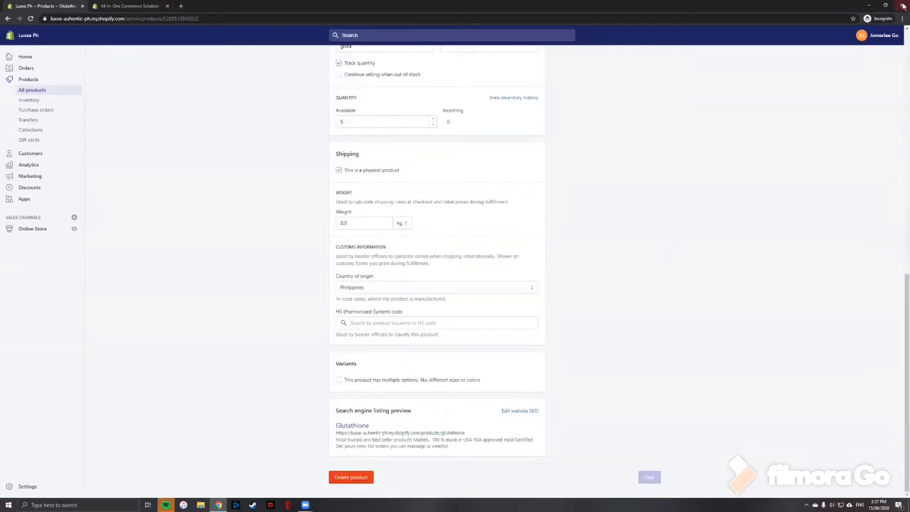
scroll(370, 437, "up", 8)
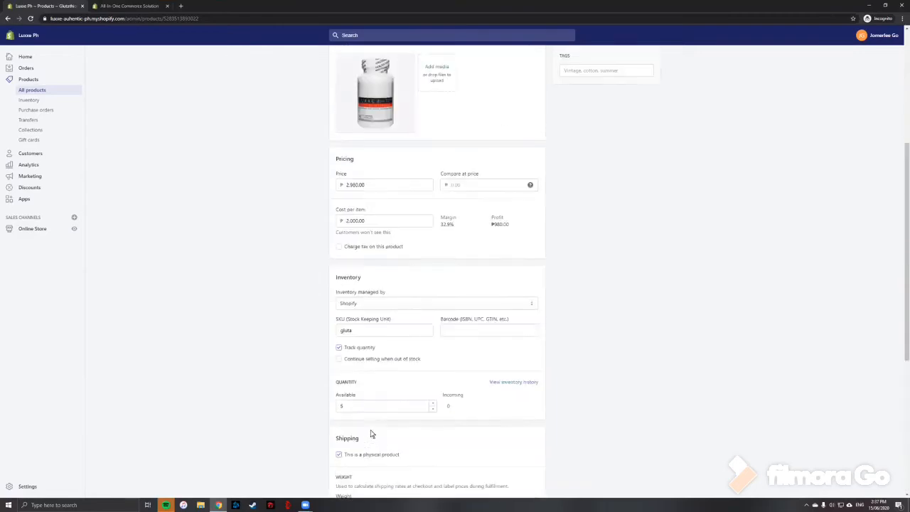
scroll(377, 419, "down", 10)
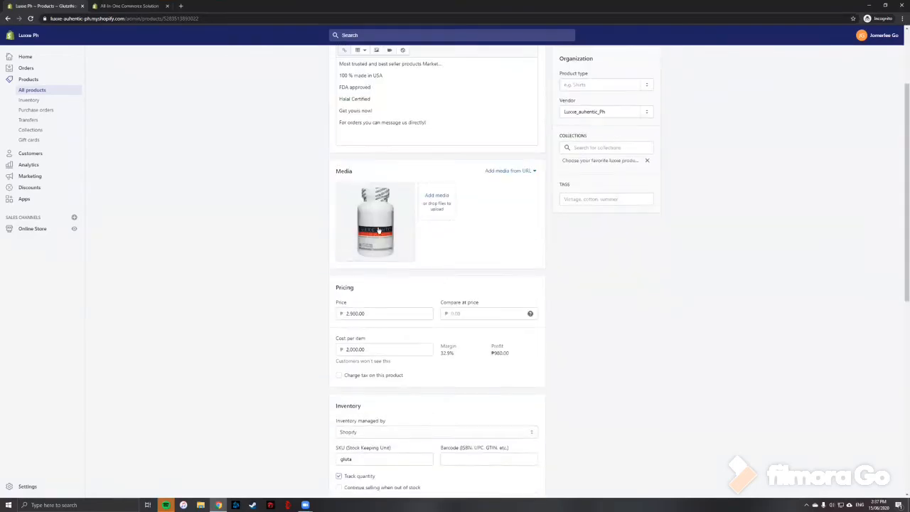
scroll(410, 352, "down", 2)
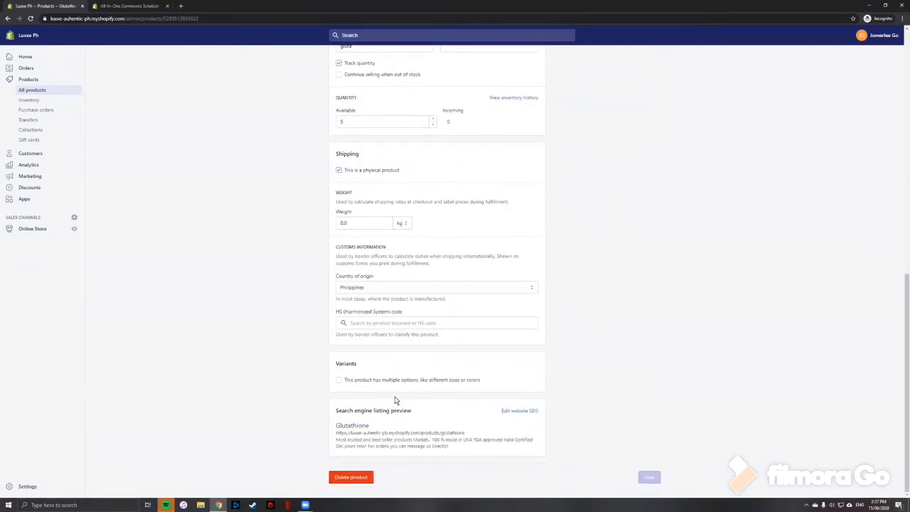
scroll(475, 439, "up", 8)
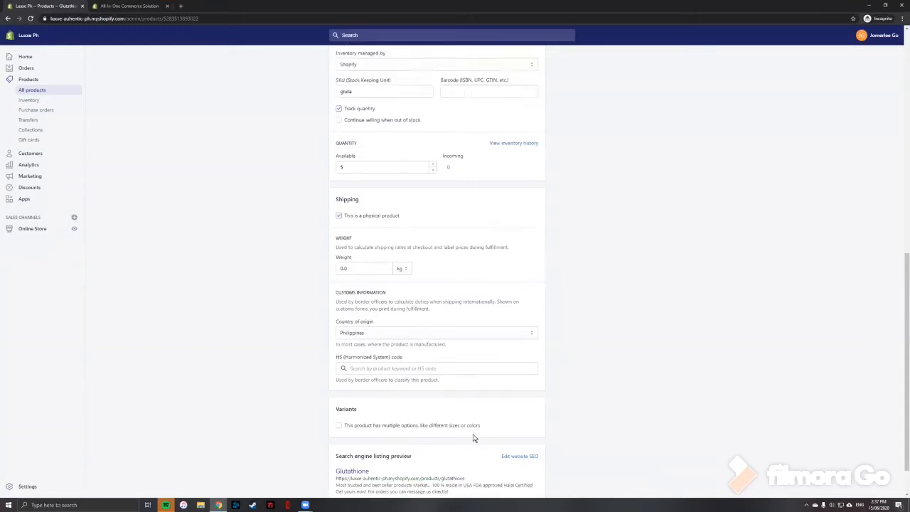
scroll(476, 439, "up", 4)
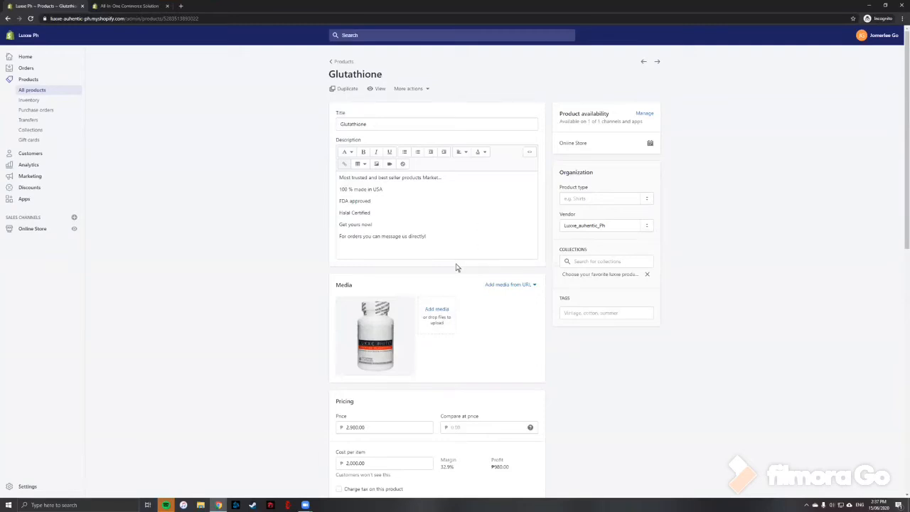
scroll(455, 266, "down", 4)
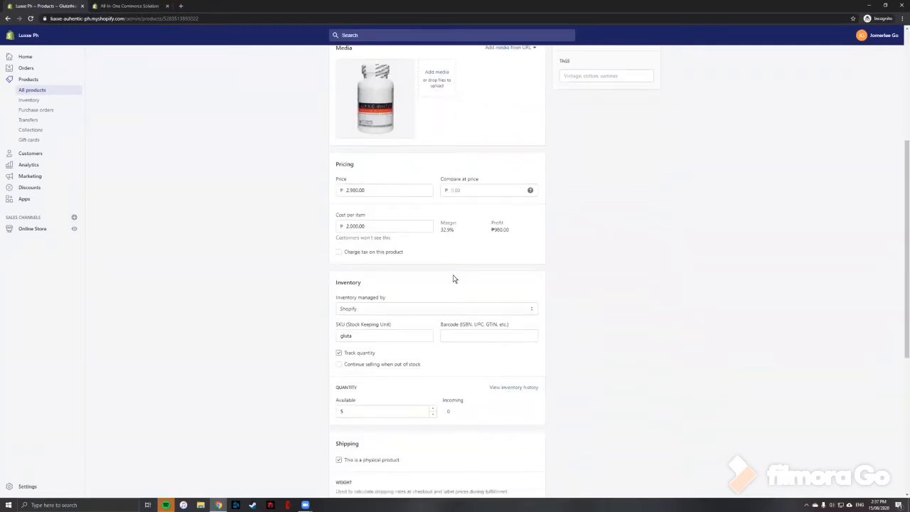
scroll(455, 279, "up", 1)
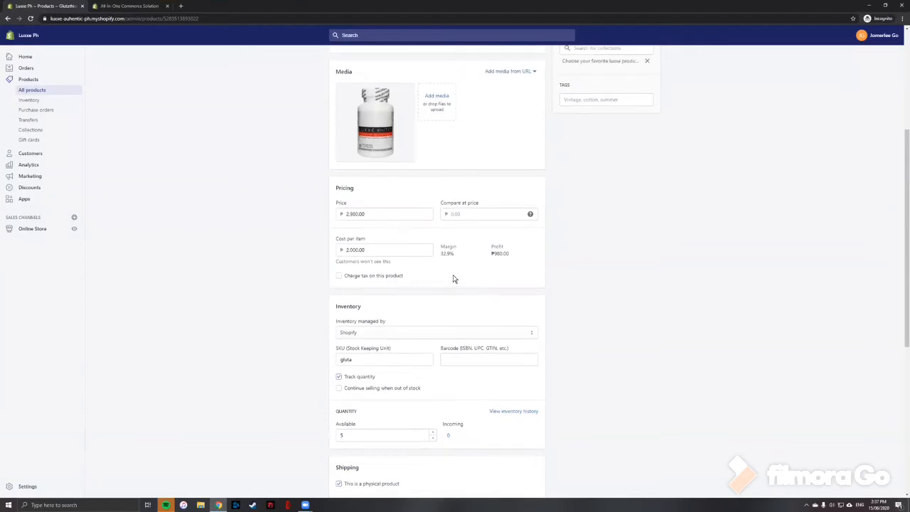
scroll(452, 248, "up", 2)
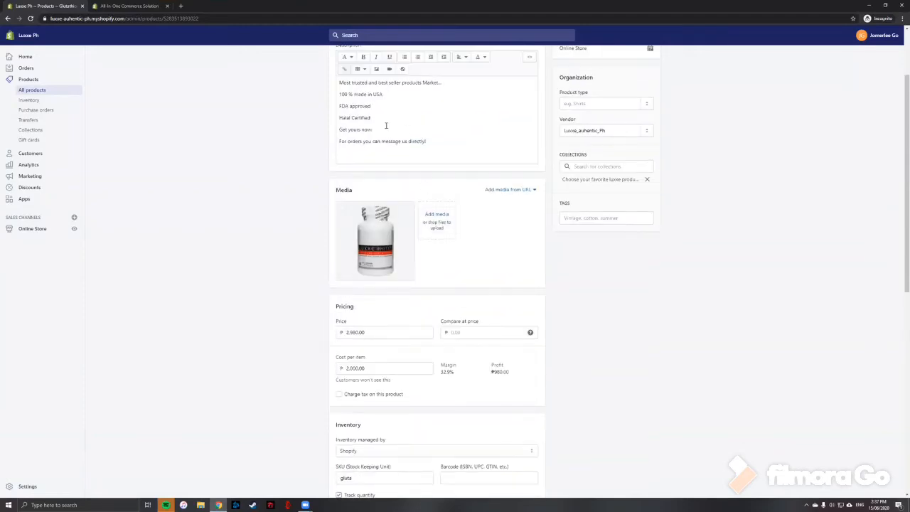
scroll(372, 127, "up", 1)
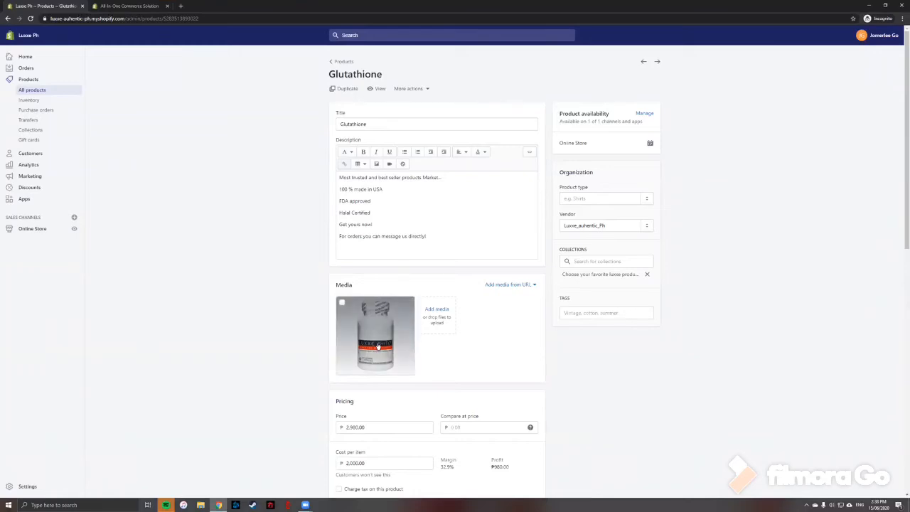
scroll(377, 347, "down", 1)
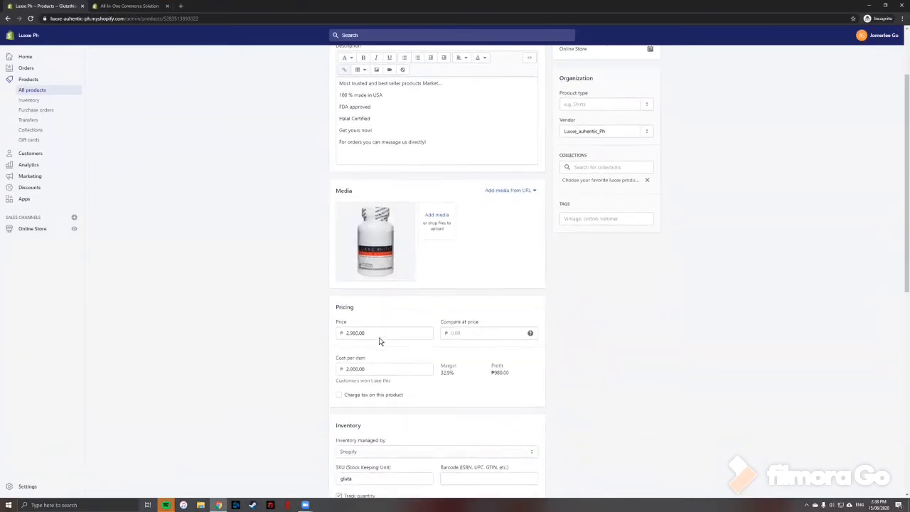
scroll(380, 334, "down", 1)
scroll(388, 306, "up", 1)
scroll(392, 288, "down", 1)
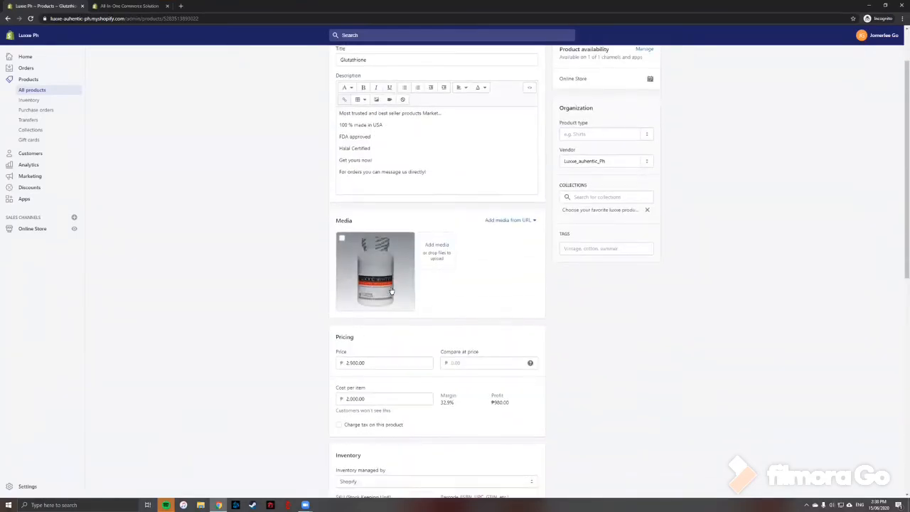
scroll(392, 285, "up", 1)
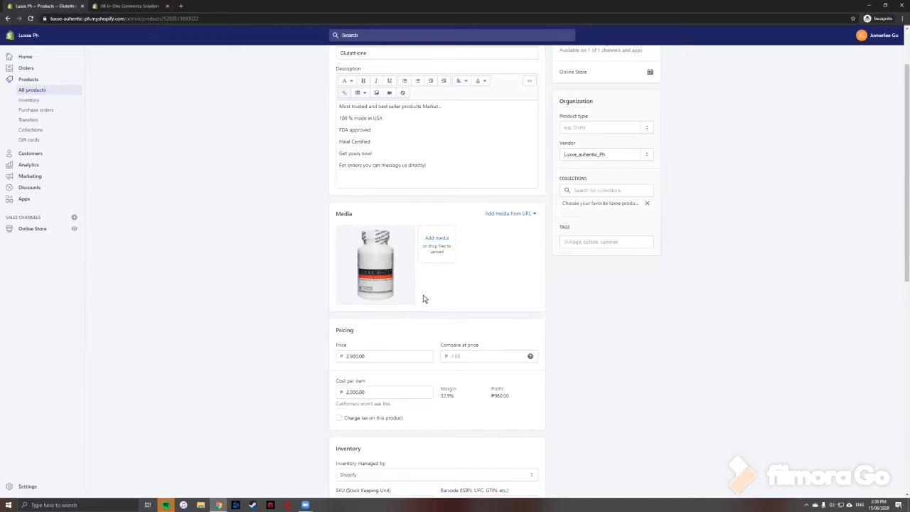
mouse_move(399, 293)
scroll(396, 331, "down", 2)
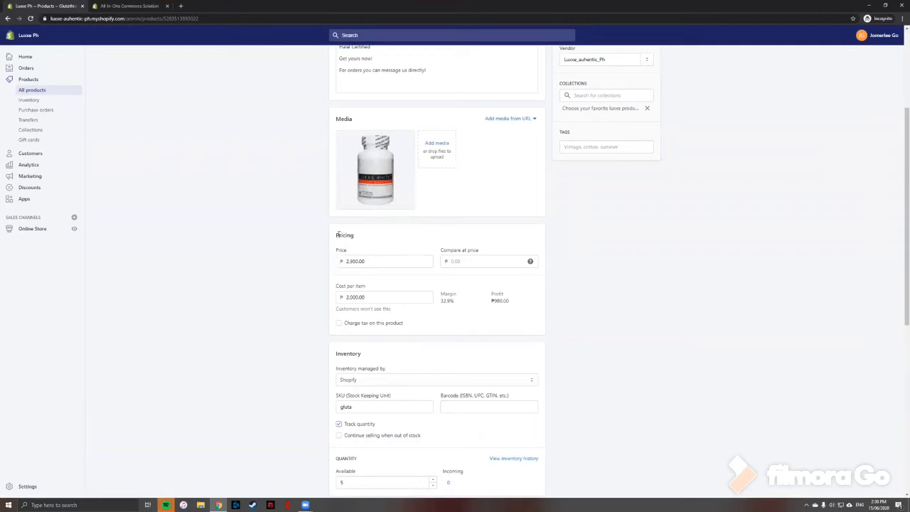
Set the compare-at price to 3,500.00 and turn on charging tax on this product.
left_click(469, 261)
type("3")
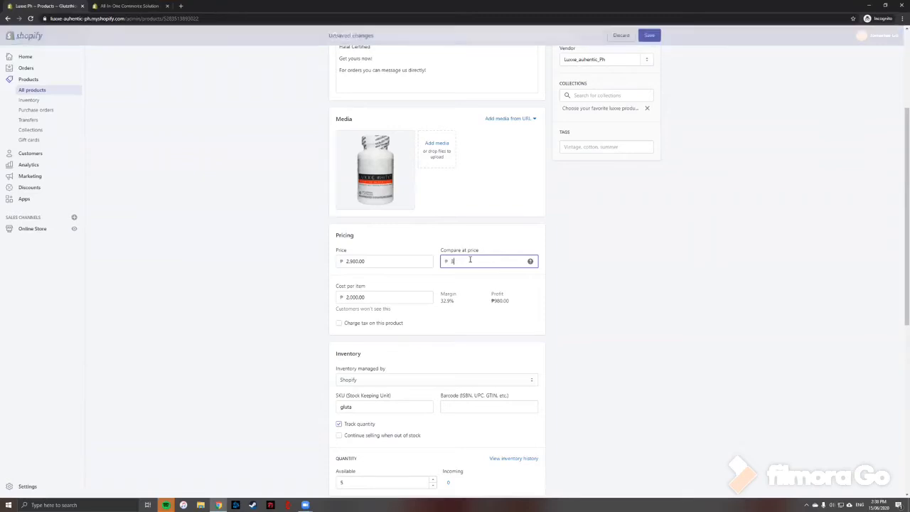
type("500")
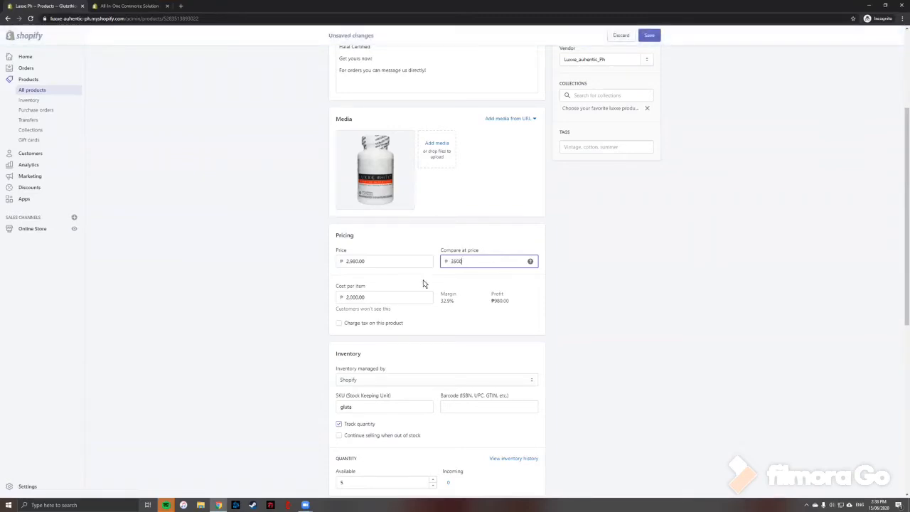
left_click(382, 296)
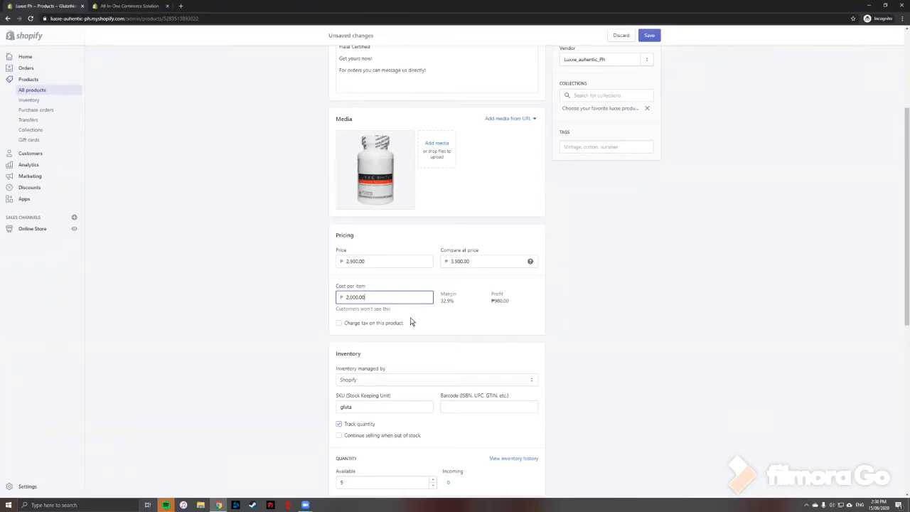
left_click(341, 323)
left_click(362, 323)
scroll(441, 264, "down", 3)
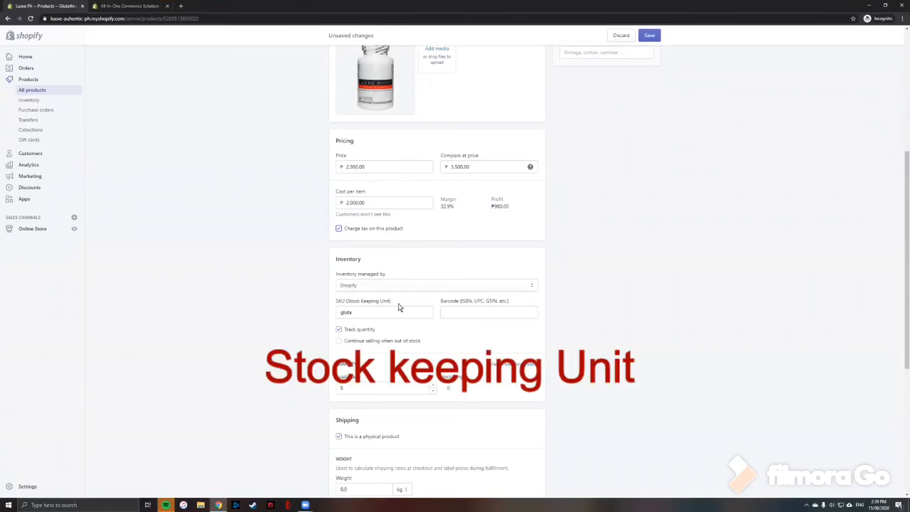
left_click(355, 313)
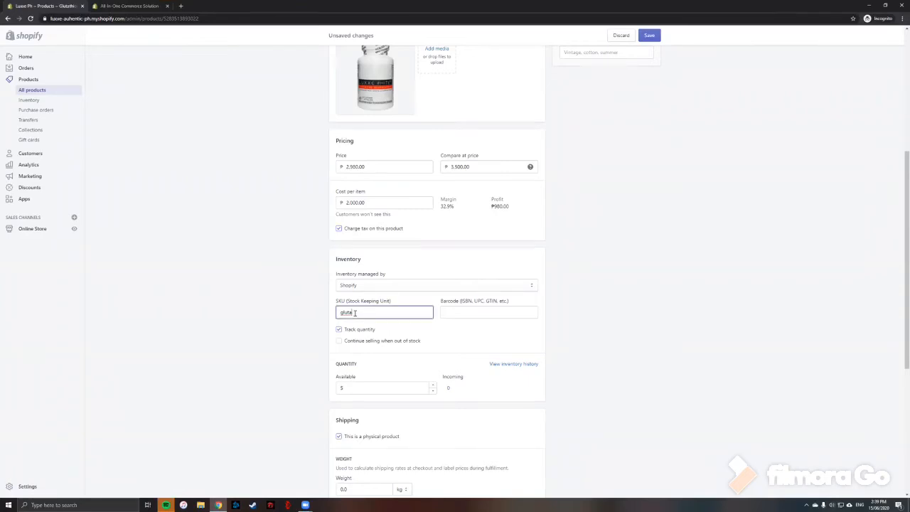
key("BackSpace")
key("BackSpace")
key("BackSpace")
left_click(484, 312)
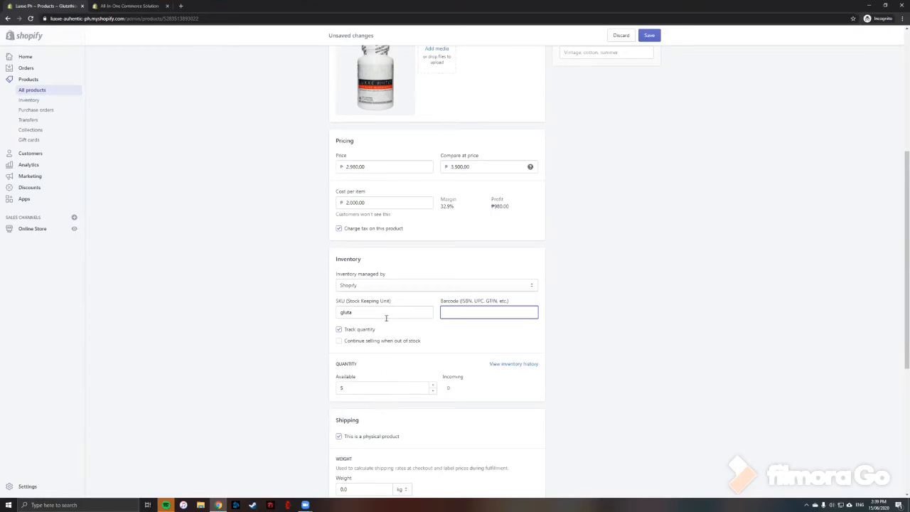
Reduce the available inventory quantity to 4.
scroll(376, 338, "down", 2)
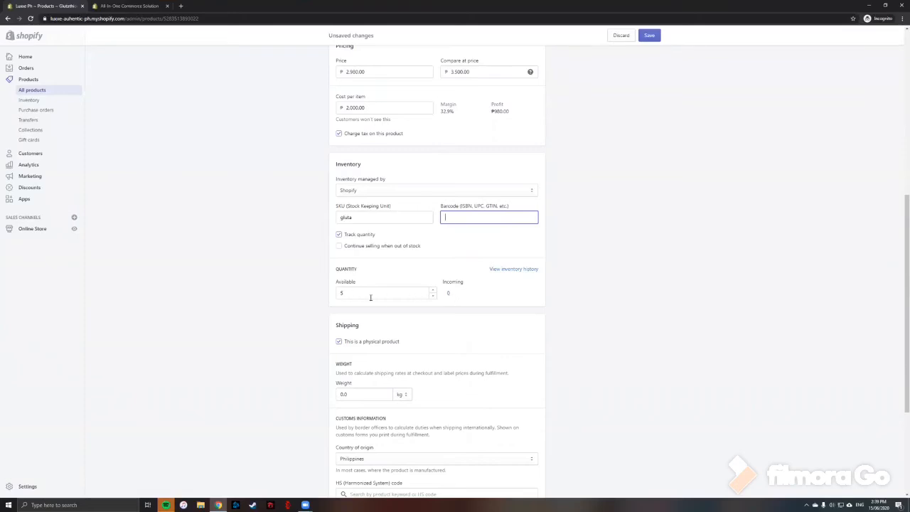
left_click(432, 296)
left_click(499, 293)
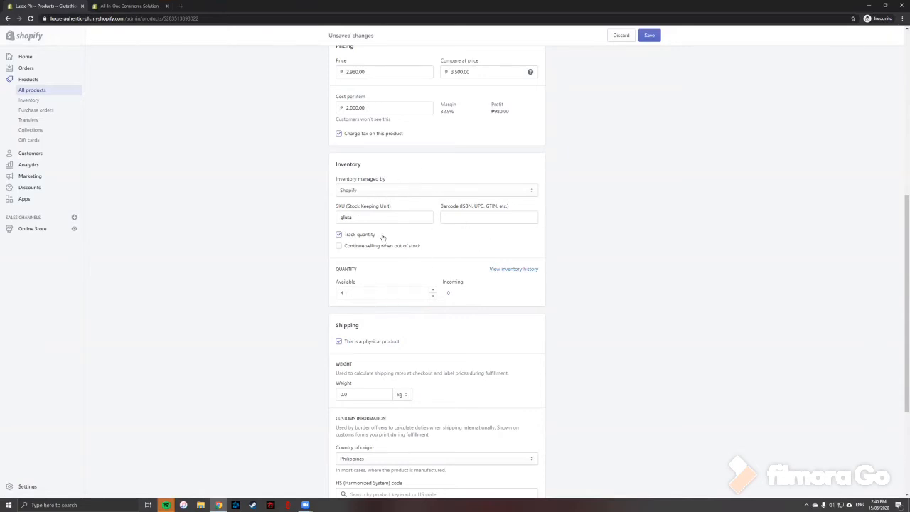
Examine the shipping weight, customs information, variants and search engine listing preview sections.
scroll(425, 318, "down", 1)
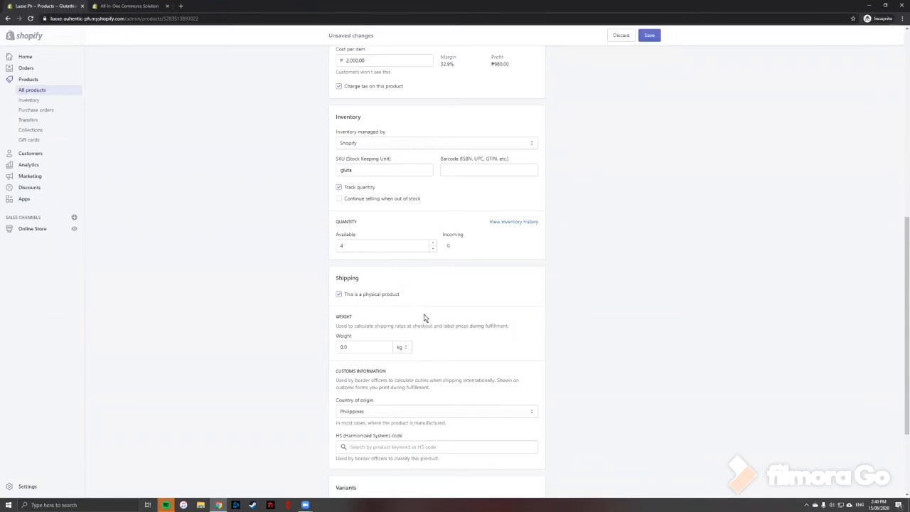
scroll(425, 318, "down", 1)
scroll(403, 259, "down", 1)
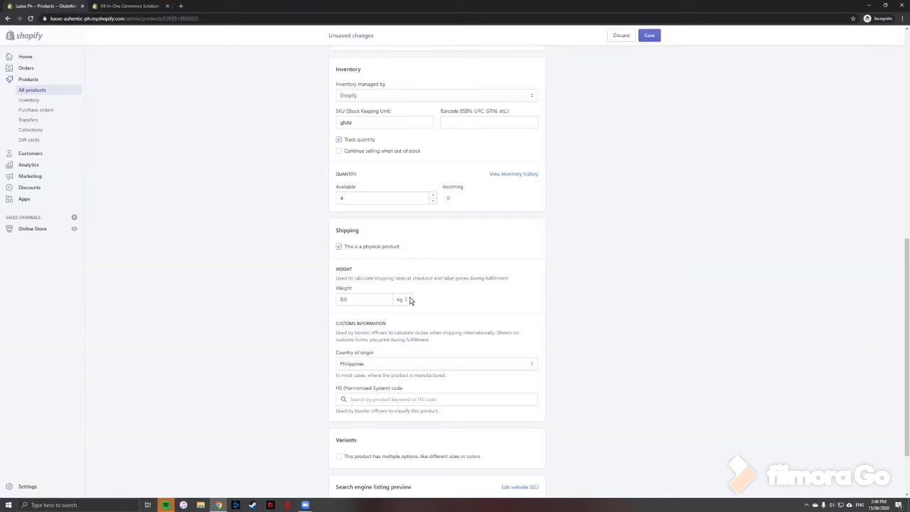
left_click(363, 301)
left_click(431, 313)
scroll(405, 301, "down", 1)
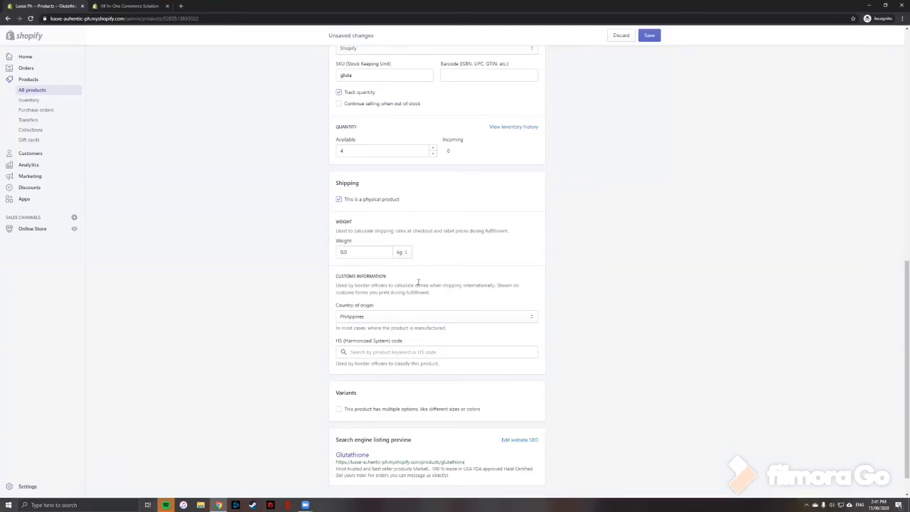
scroll(414, 294, "down", 1)
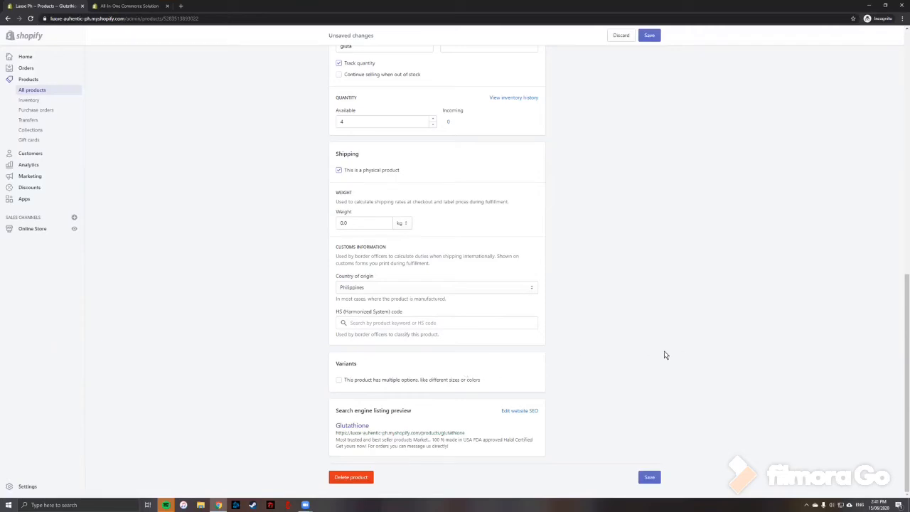
scroll(635, 349, "up", 1)
scroll(618, 357, "down", 1)
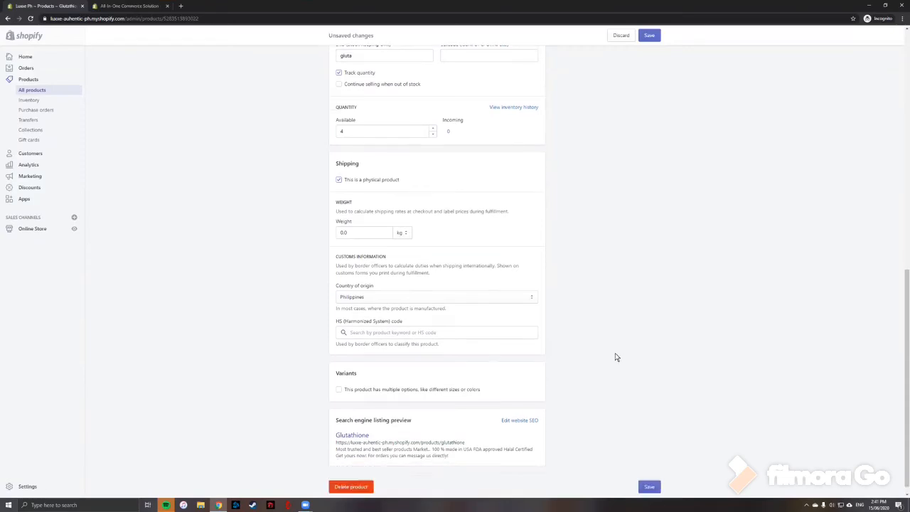
scroll(591, 345, "up", 1)
scroll(588, 345, "down", 1)
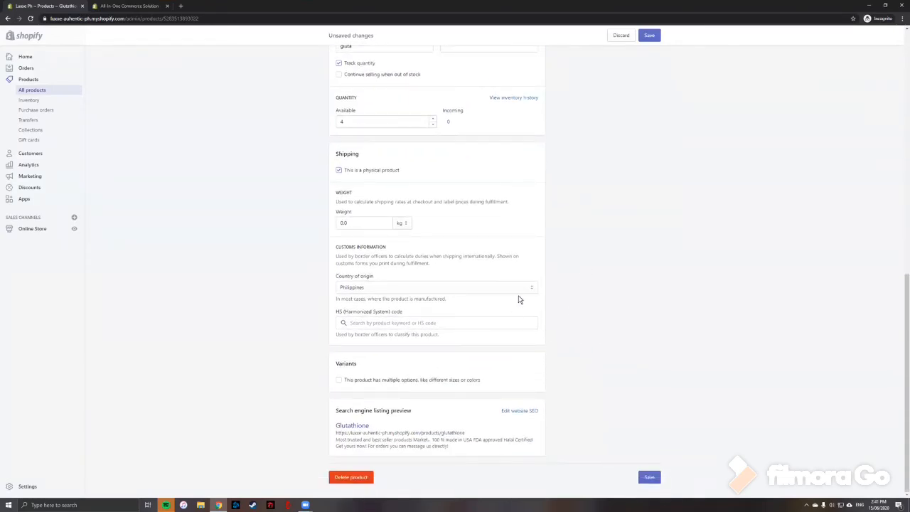
Save the changes to the Glutathione product.
left_click(650, 478)
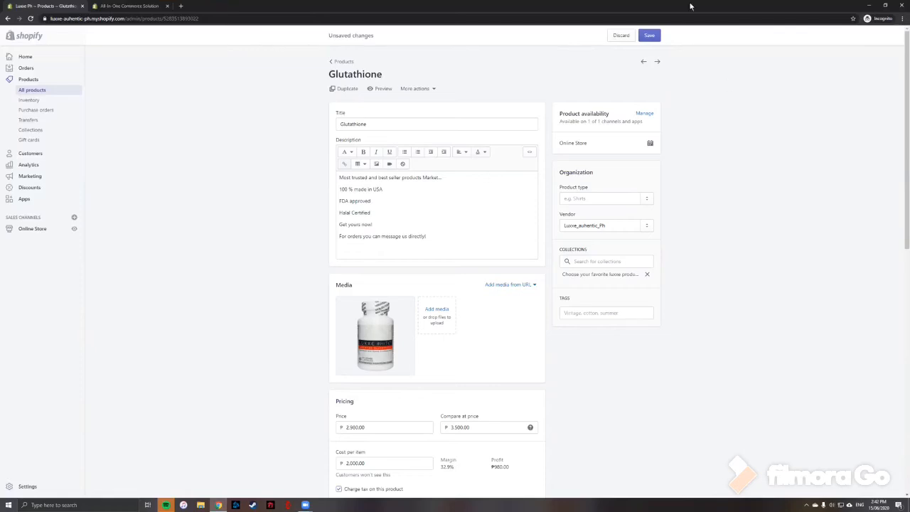
left_click(24, 58)
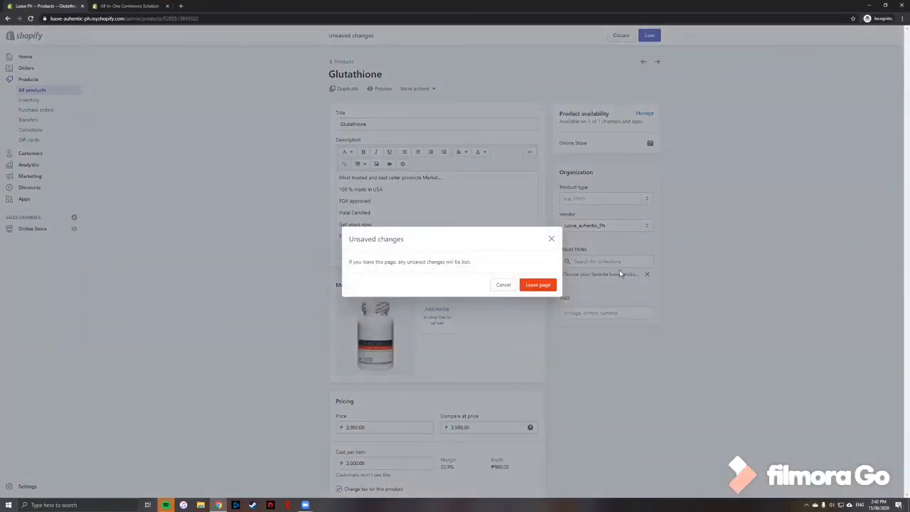
left_click(551, 240)
left_click(649, 35)
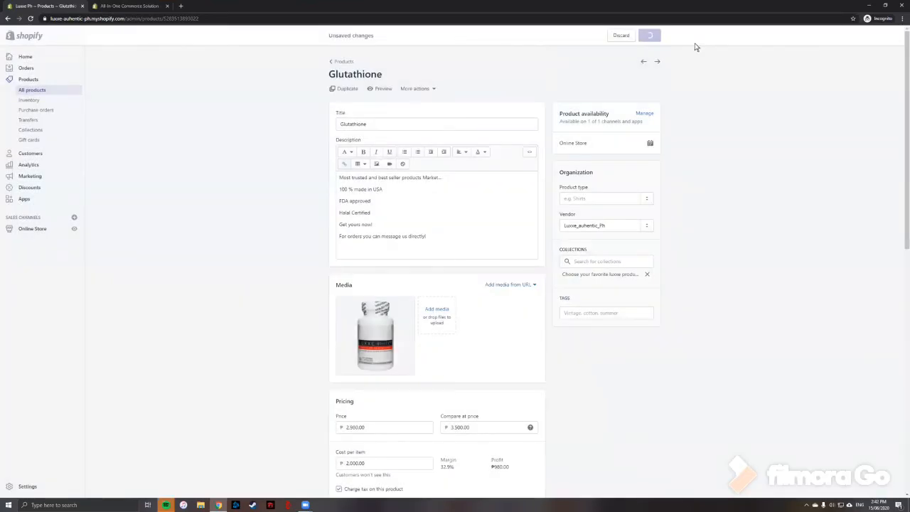
left_click(7, 20)
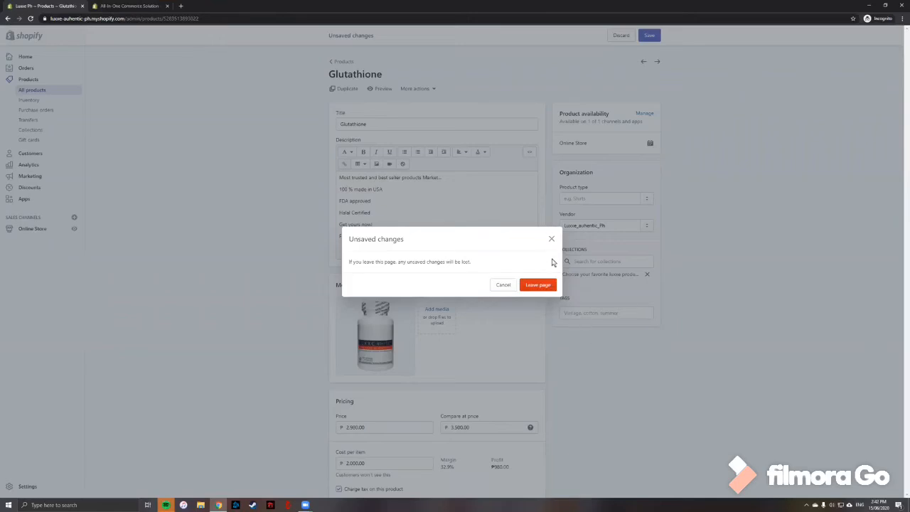
left_click(503, 285)
scroll(601, 248, "down", 2)
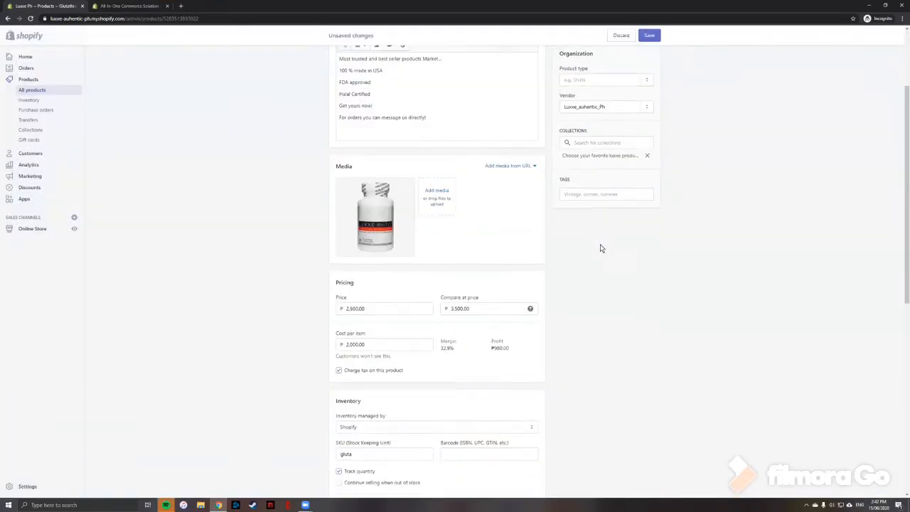
Save the Glutathione product again and return to the admin home, leaving the product page.
scroll(601, 248, "down", 7)
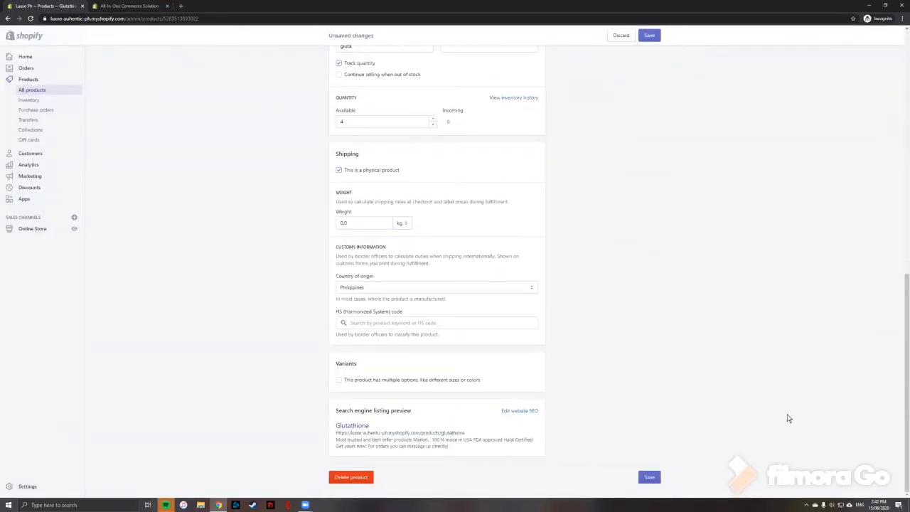
left_click(649, 478)
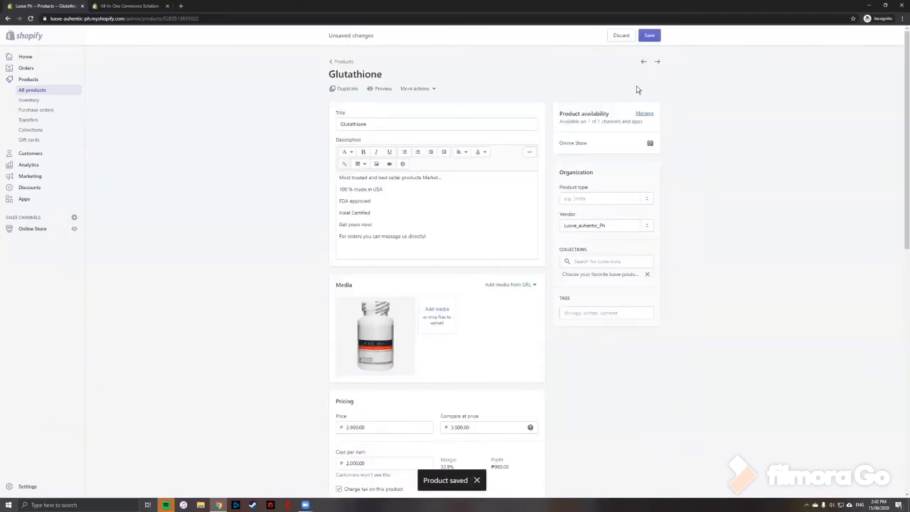
left_click(647, 37)
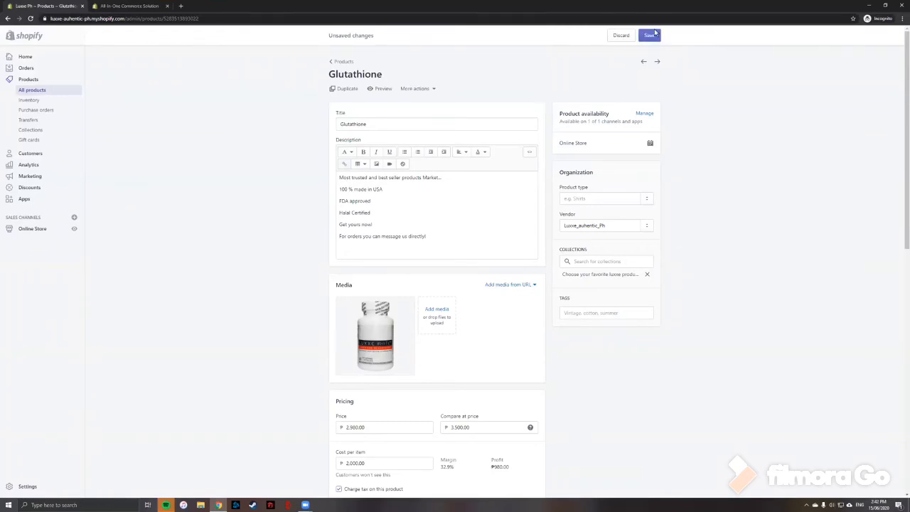
left_click(25, 56)
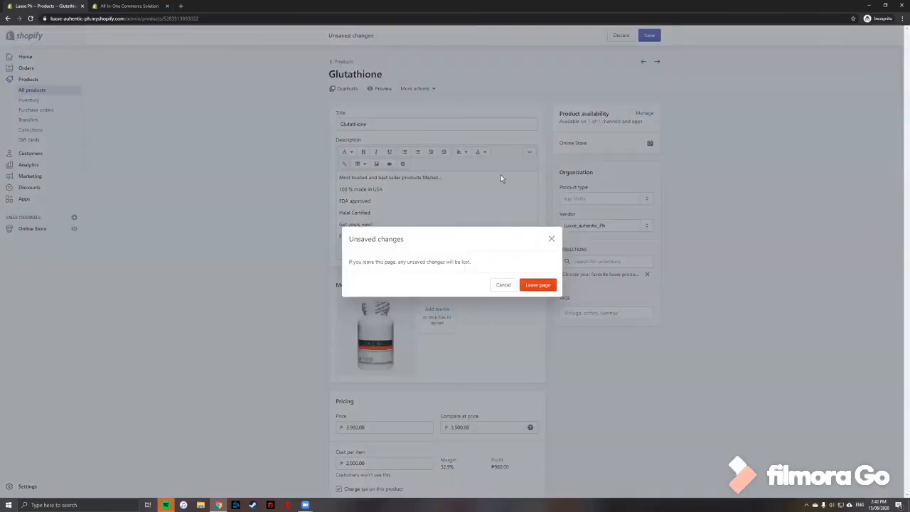
left_click(535, 288)
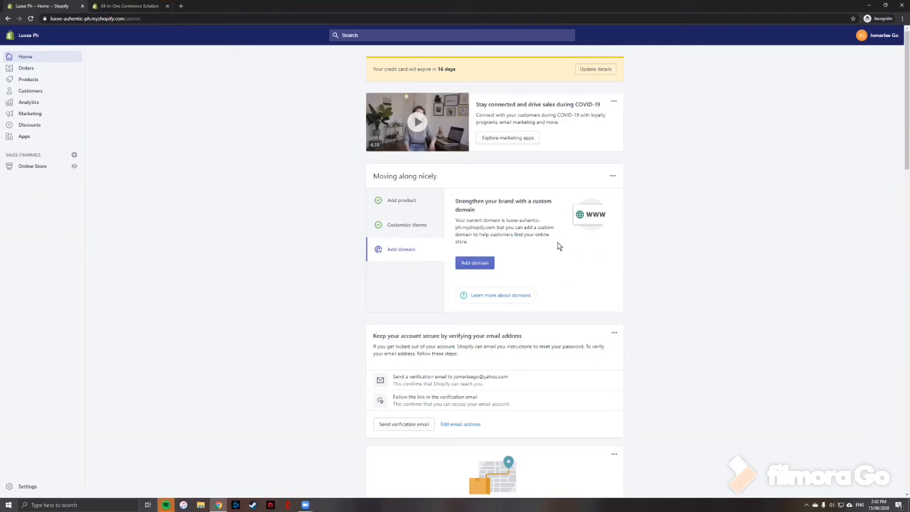
Open the option to buy a new domain and check availability of the domain name luxxestore.
left_click(476, 264)
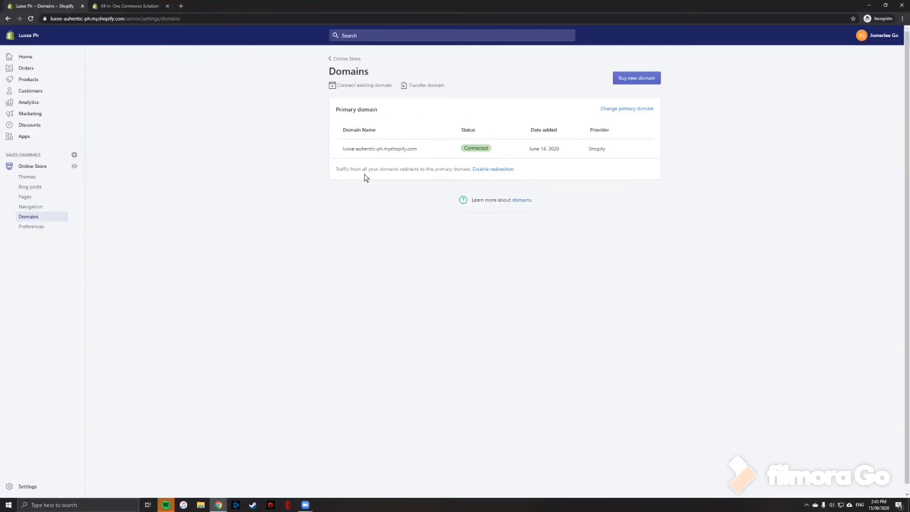
left_click(634, 79)
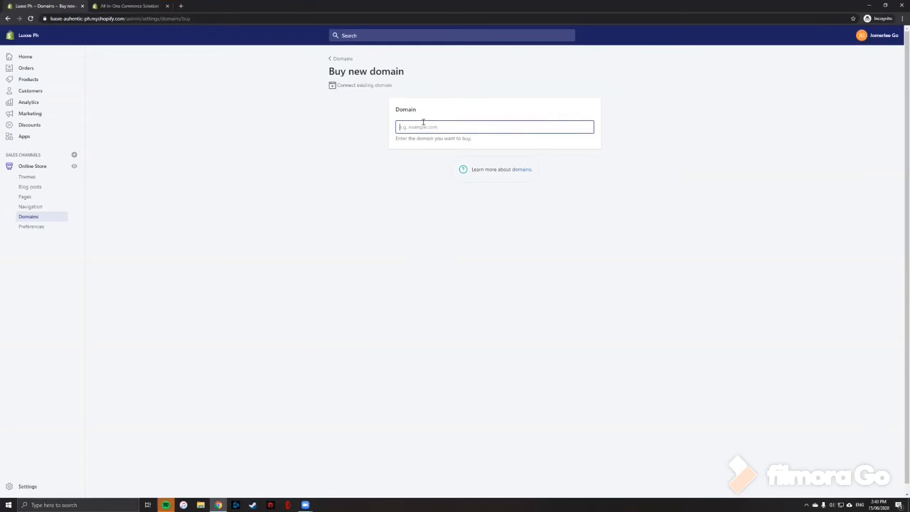
type("luxxe")
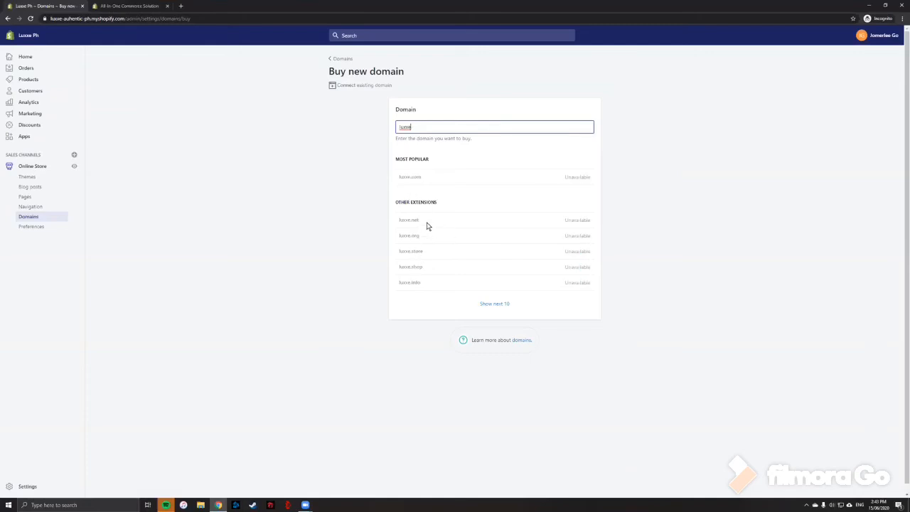
type("store")
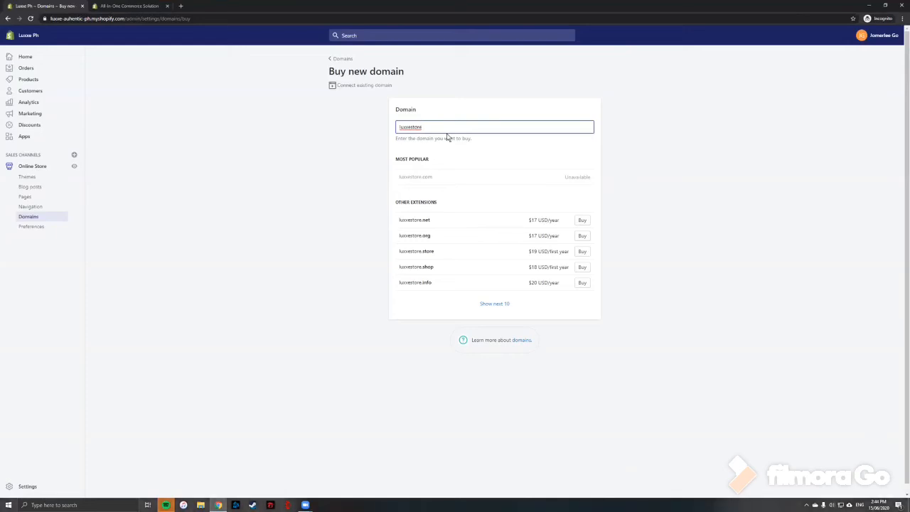
key("BackSpace")
key("BackSpace")
key("BackSpace")
key("BackSpace")
key("BackSpace")
key("BackSpace")
key("BackSpace")
key("BackSpace")
key("BackSpace")
key("BackSpace")
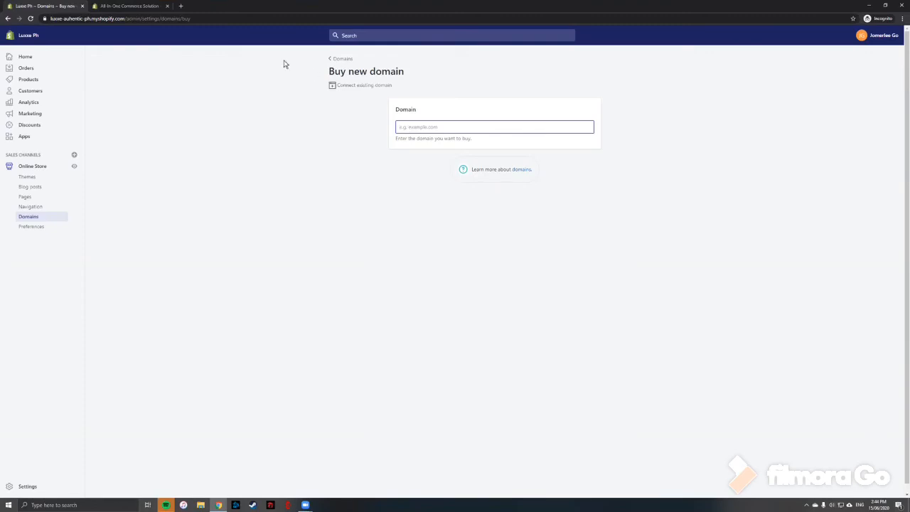
Open a new browser tab and look up the GoDaddy domain registrar site.
left_click(188, 6)
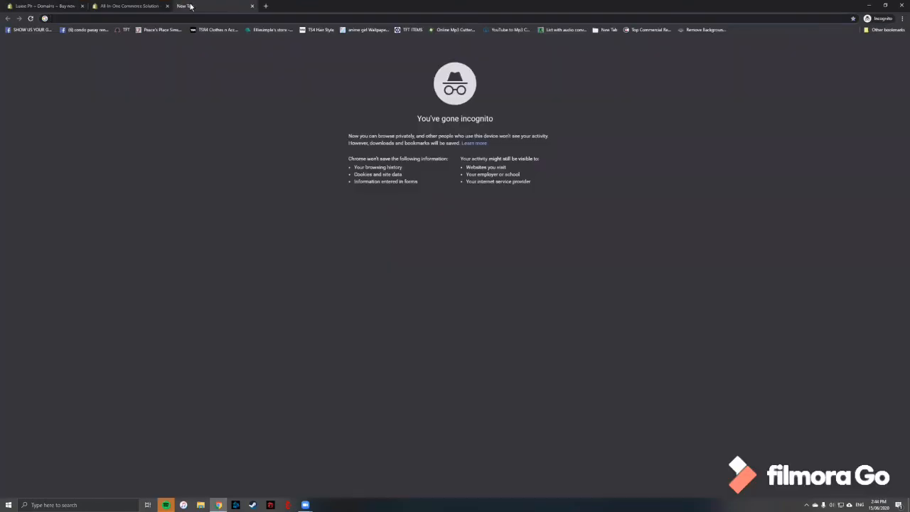
type("go")
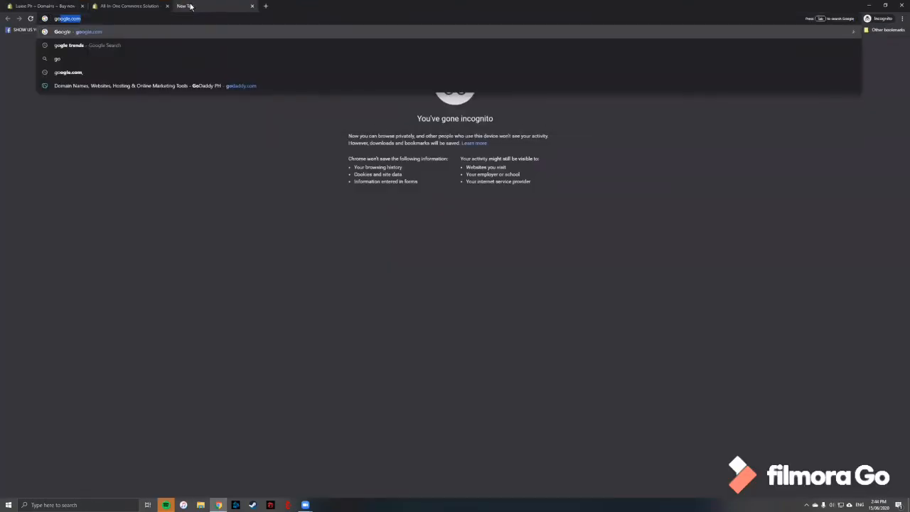
type("dadda")
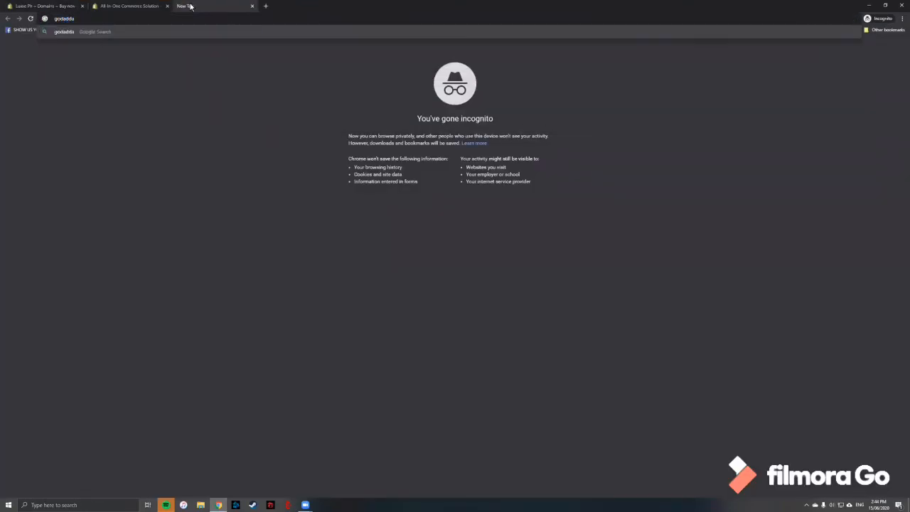
type("y.com")
key("Return")
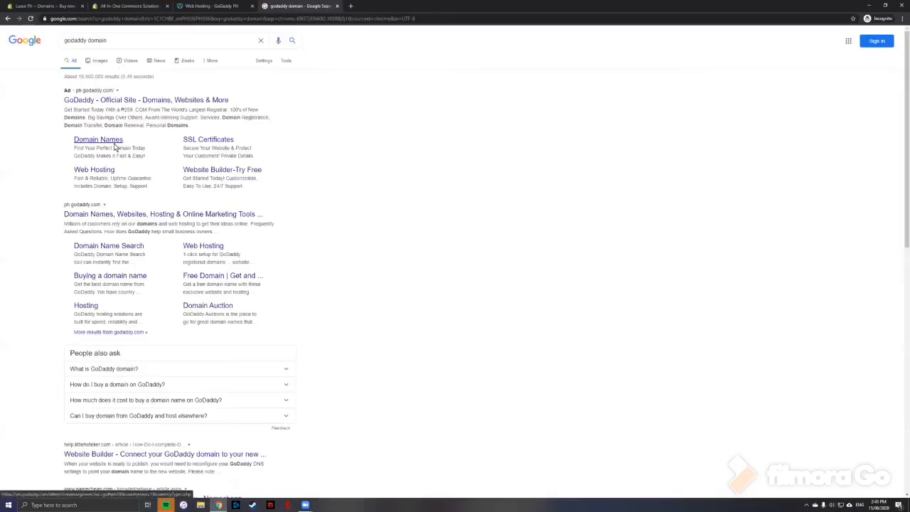
Open GoDaddy's official domain registration page and browse it along with its web hosting plans.
left_click(178, 99)
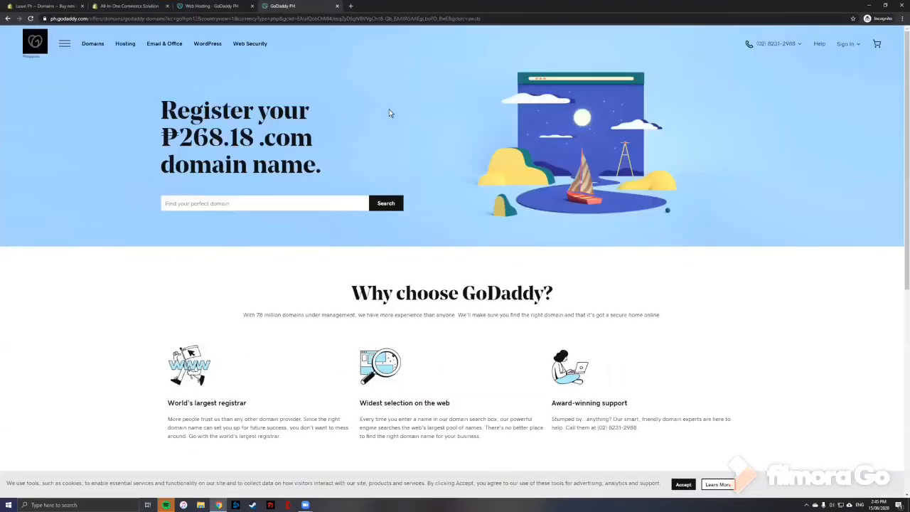
scroll(342, 199, "down", 2)
scroll(342, 213, "up", 2)
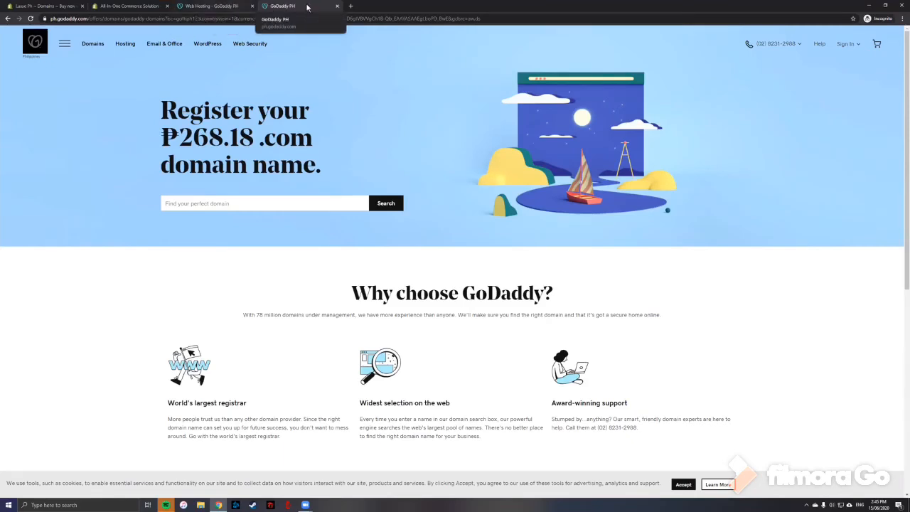
scroll(345, 201, "down", 2)
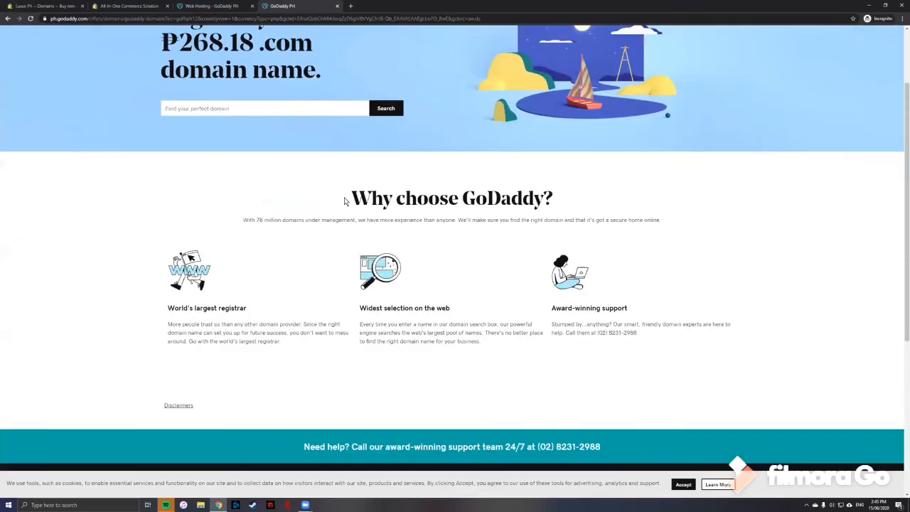
scroll(344, 200, "up", 2)
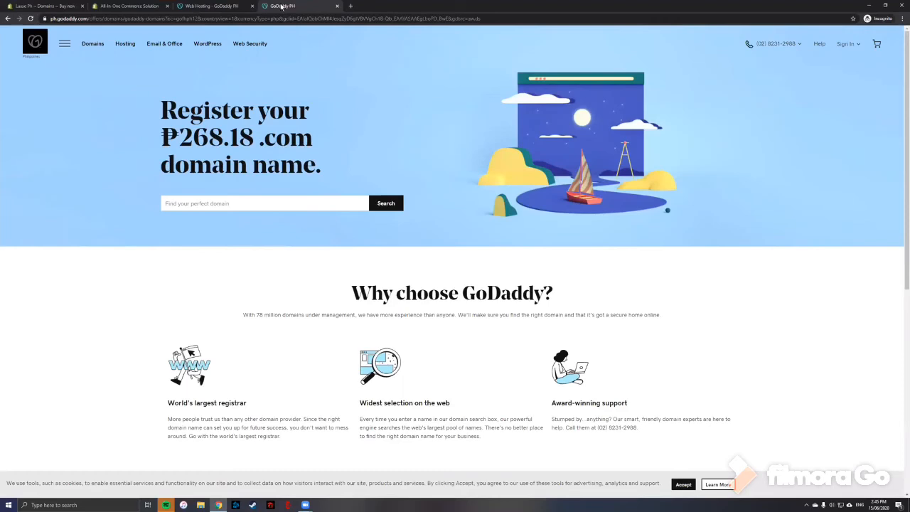
left_click(213, 7)
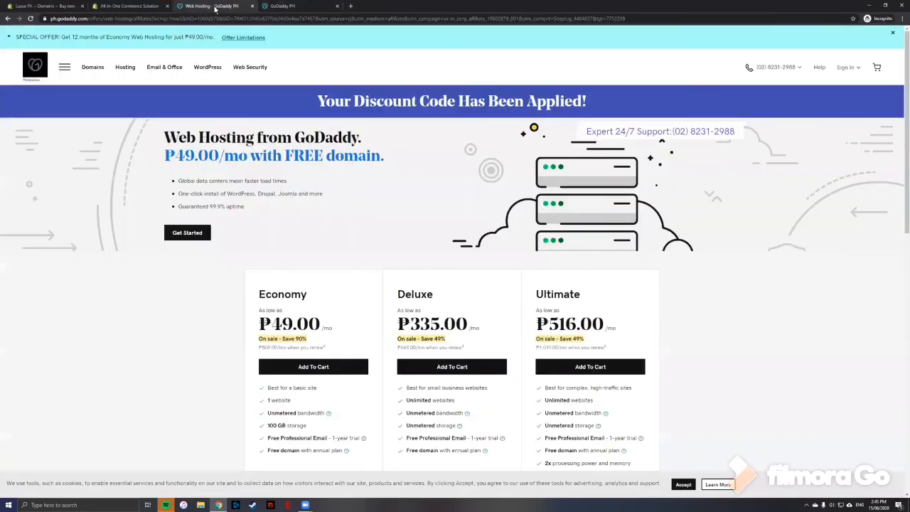
Switch back to the Shopify admin tab and return to the Domains page.
left_click(153, 7)
left_click(74, 7)
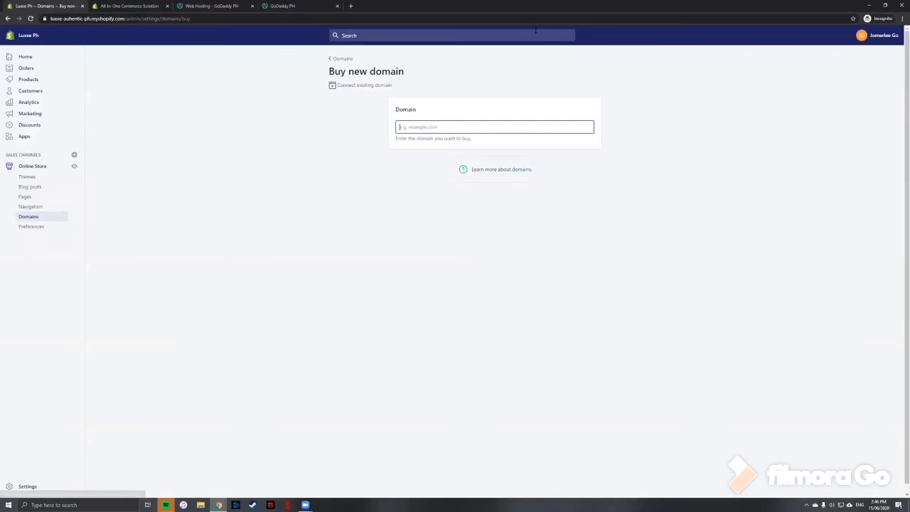
left_click(7, 19)
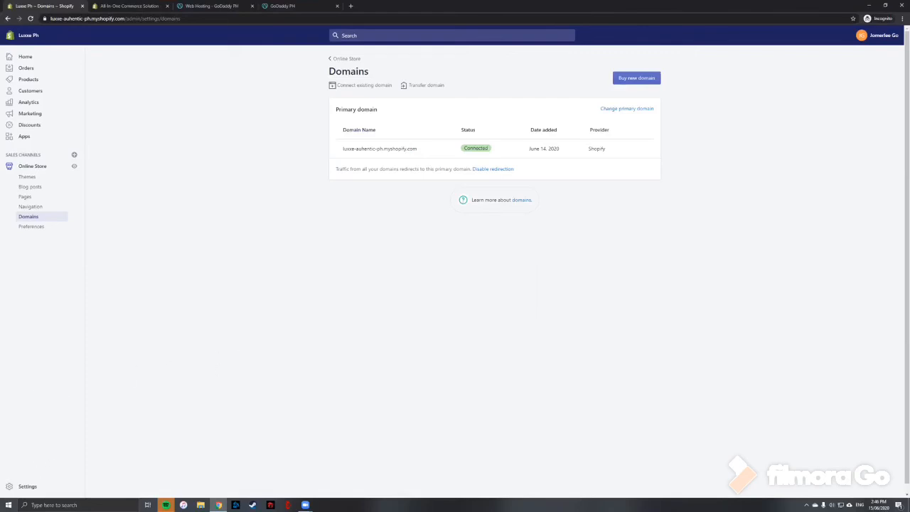
Open the payment provider settings and review the Bank Deposit manual payment setup without saving it.
left_click(14, 486)
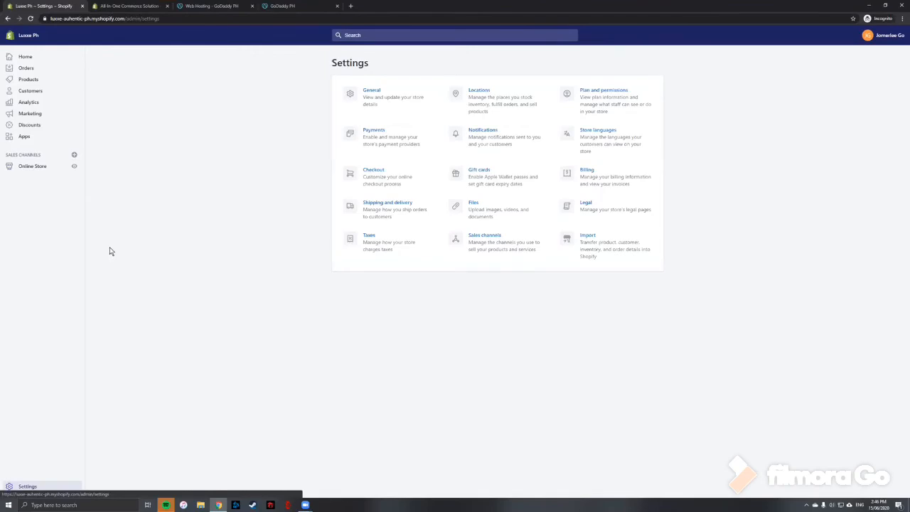
left_click(369, 132)
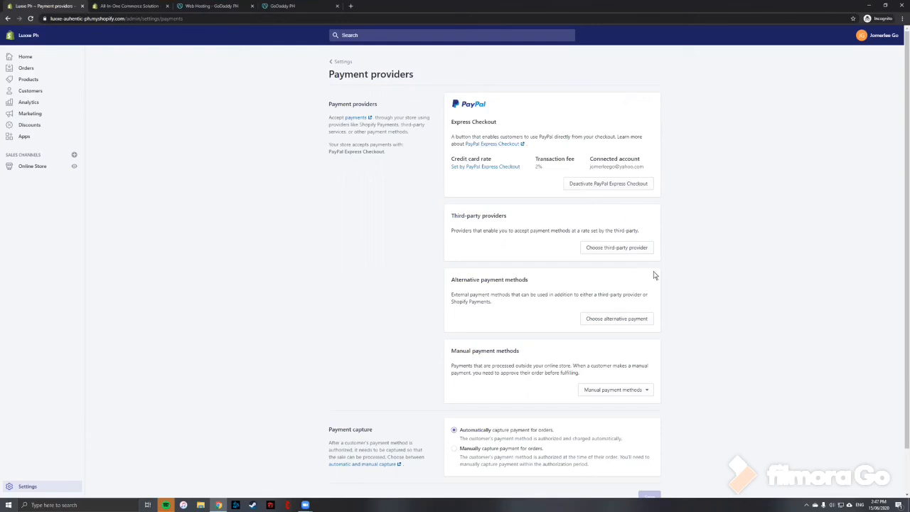
left_click(640, 391)
left_click(601, 424)
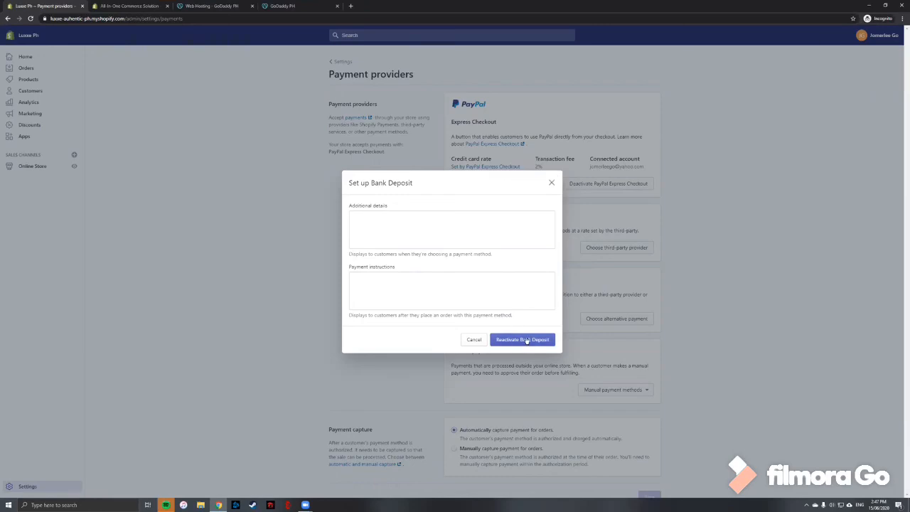
left_click(476, 341)
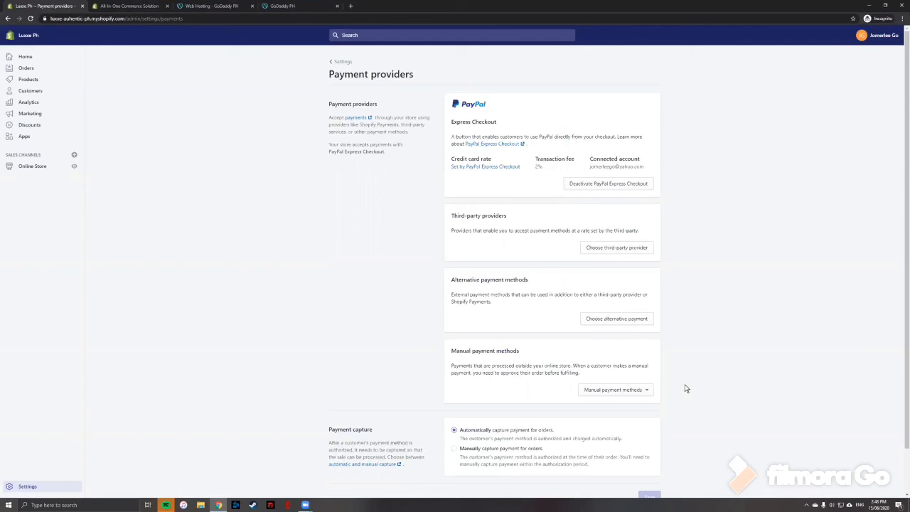
scroll(693, 425, "down", 1)
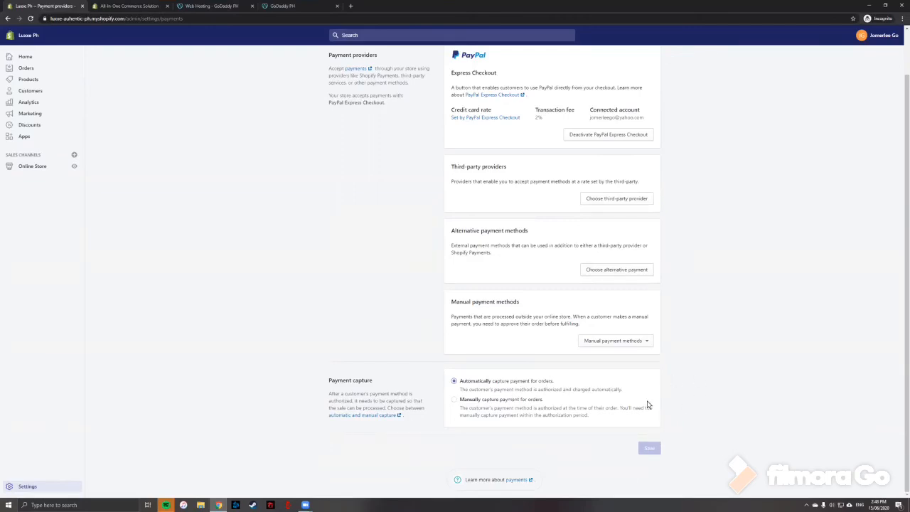
scroll(646, 402, "up", 1)
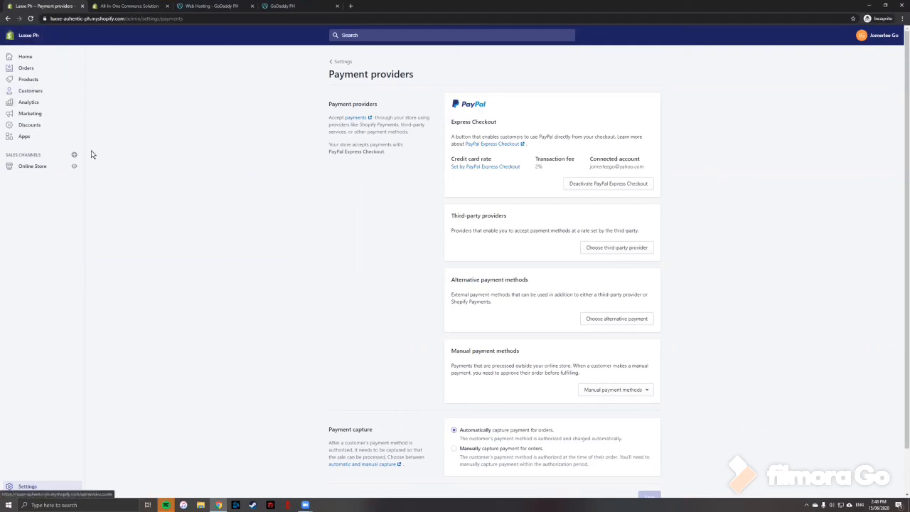
Open the online storefront from the admin home and browse its featured collection and full product catalog.
left_click(24, 56)
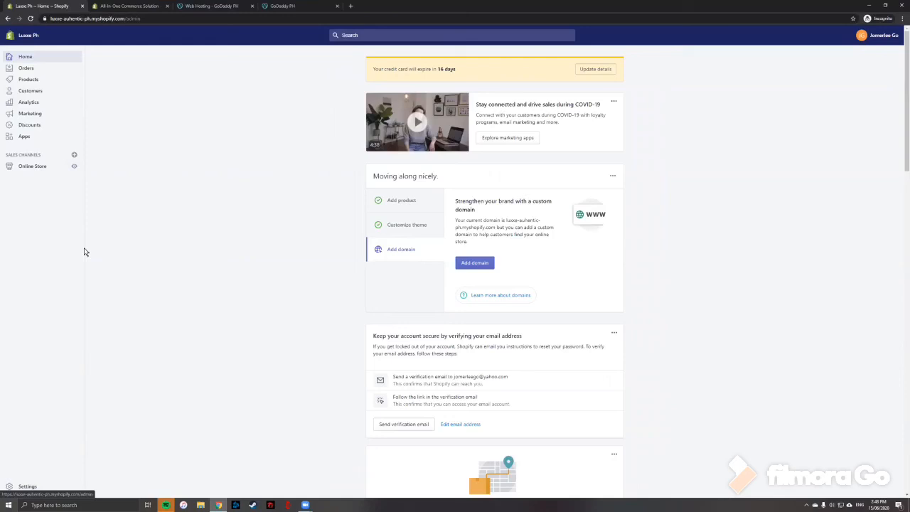
left_click(74, 168)
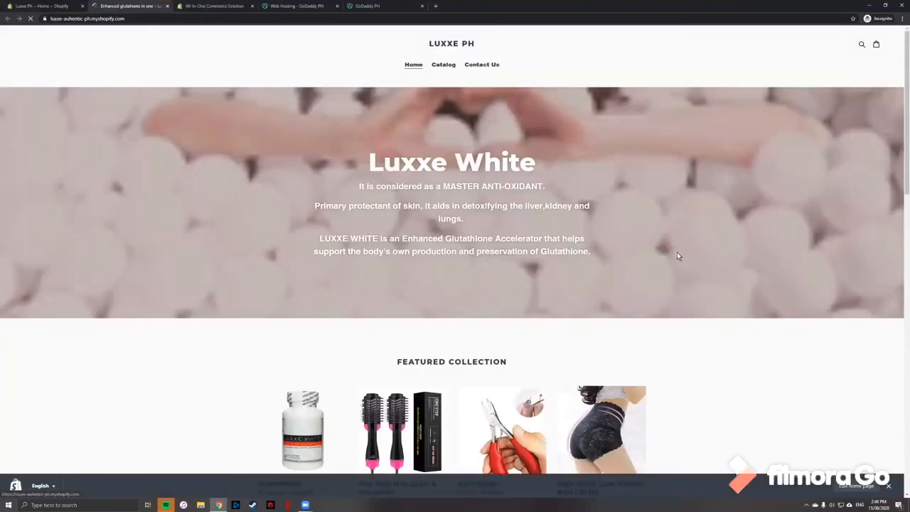
scroll(611, 254, "down", 1)
scroll(611, 254, "up", 1)
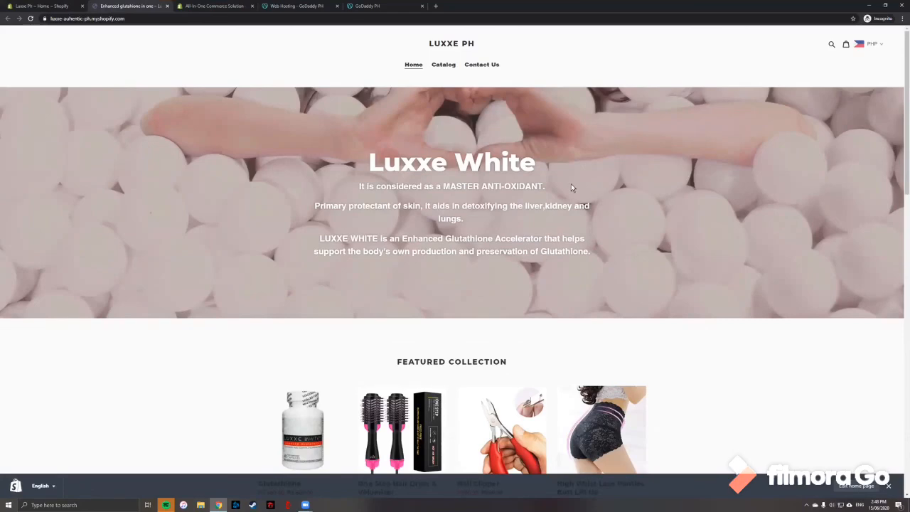
scroll(561, 203, "down", 1)
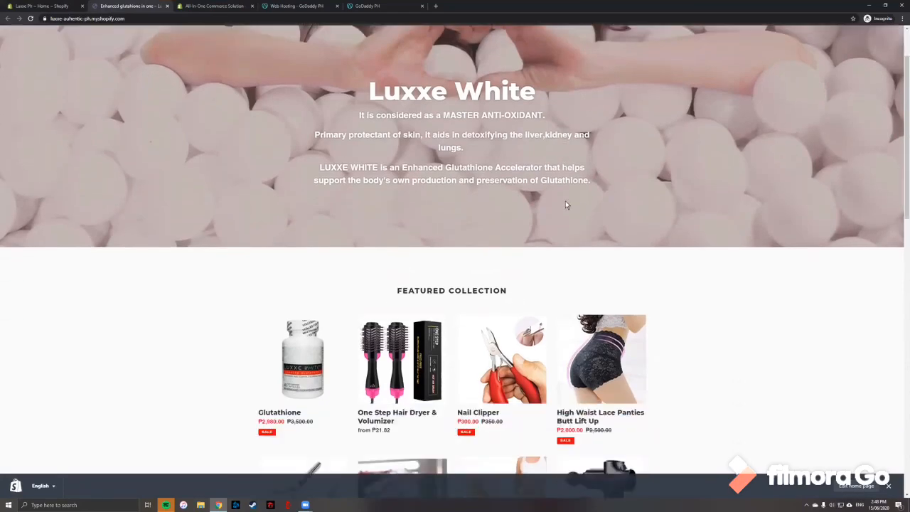
scroll(576, 185, "down", 3)
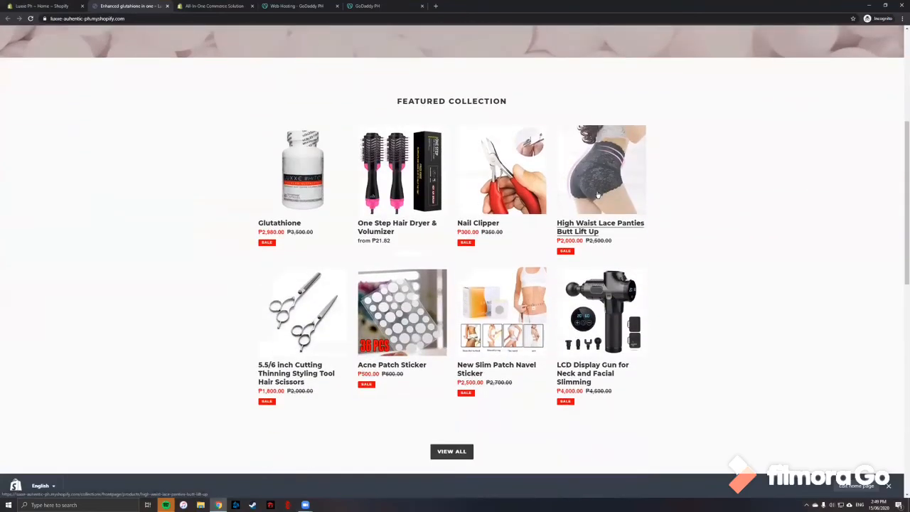
scroll(598, 193, "down", 3)
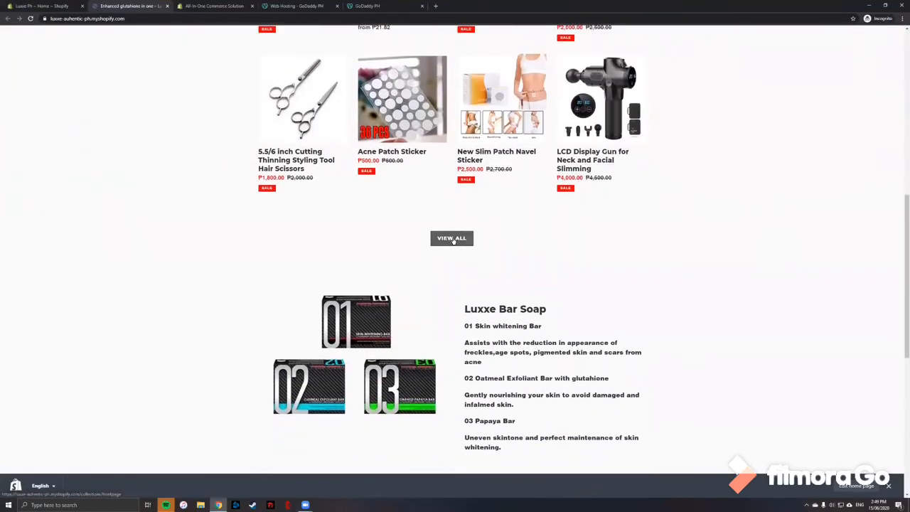
left_click(453, 240)
scroll(526, 217, "down", 1)
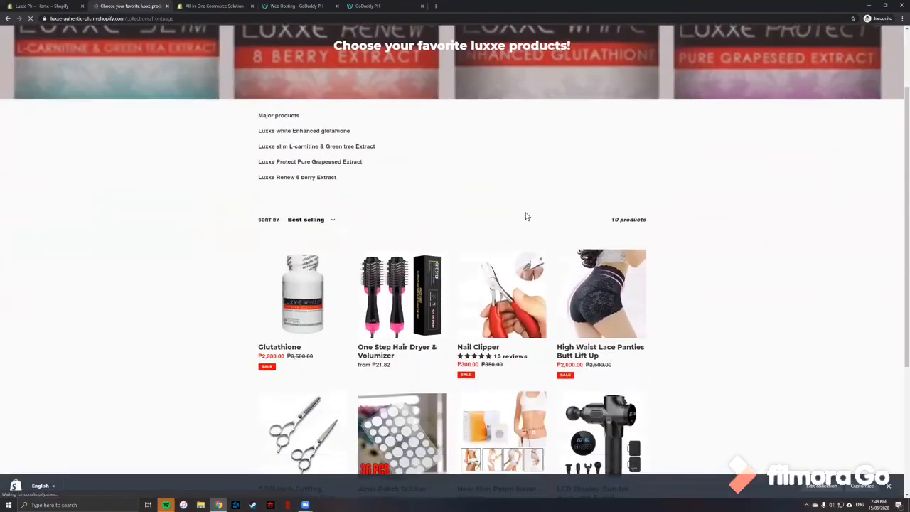
scroll(527, 217, "down", 3)
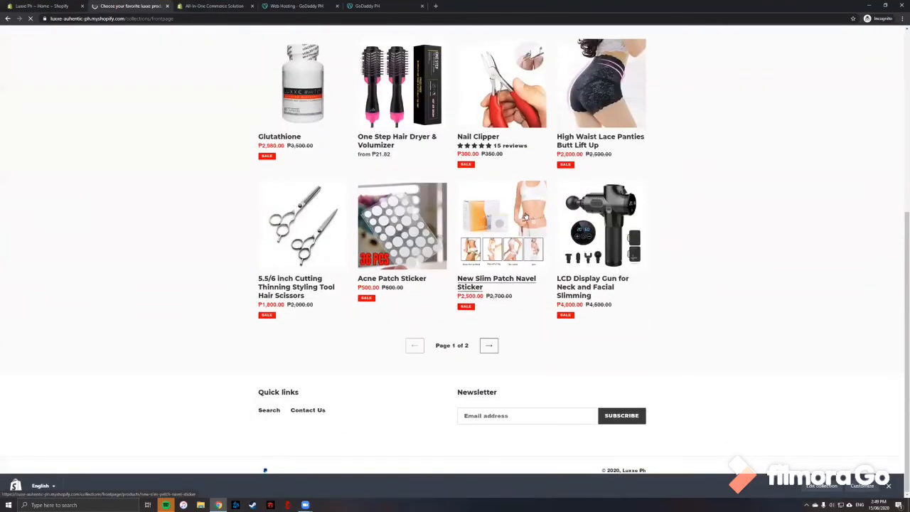
Go back from the catalog page to the storefront home page and scroll through it to the top.
left_click(891, 487)
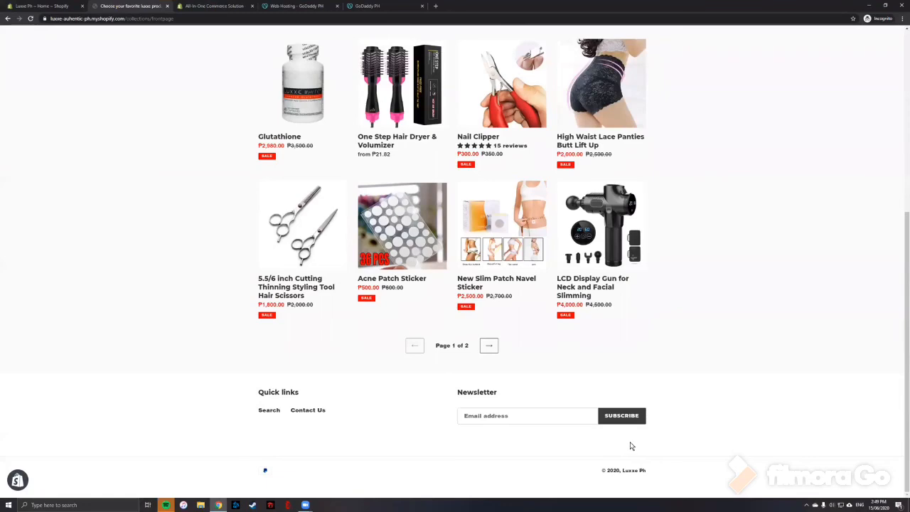
scroll(685, 441, "up", 5)
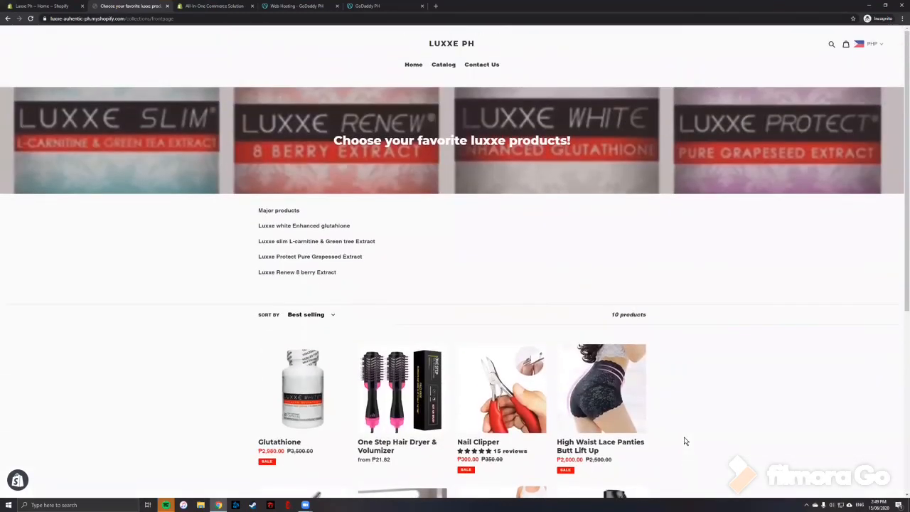
left_click(7, 19)
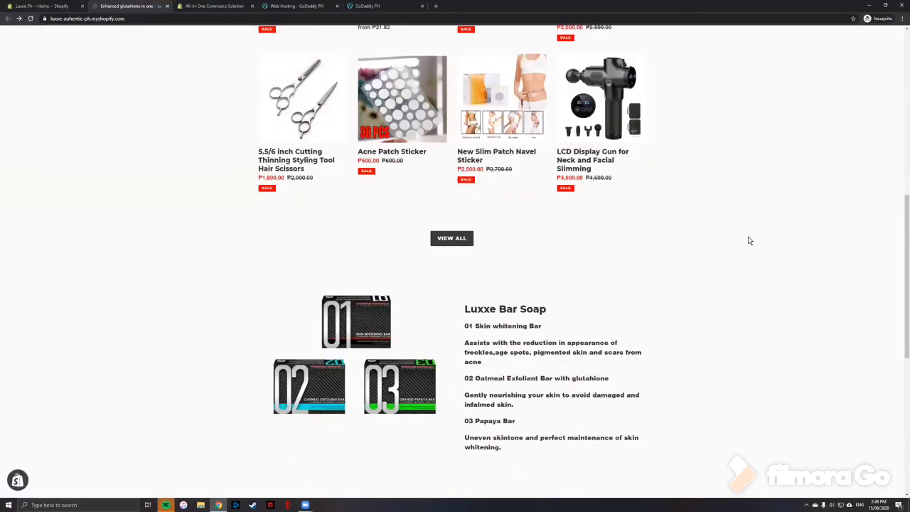
scroll(819, 275, "up", 5)
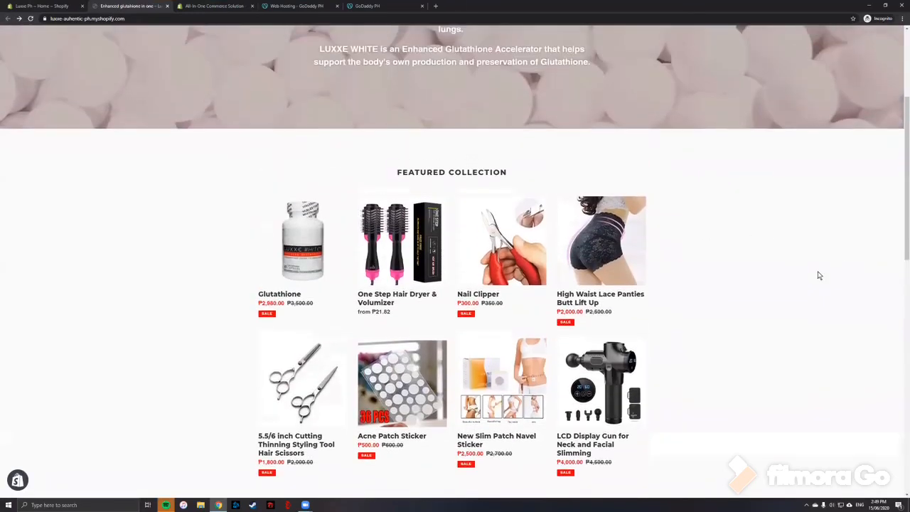
scroll(819, 276, "up", 2)
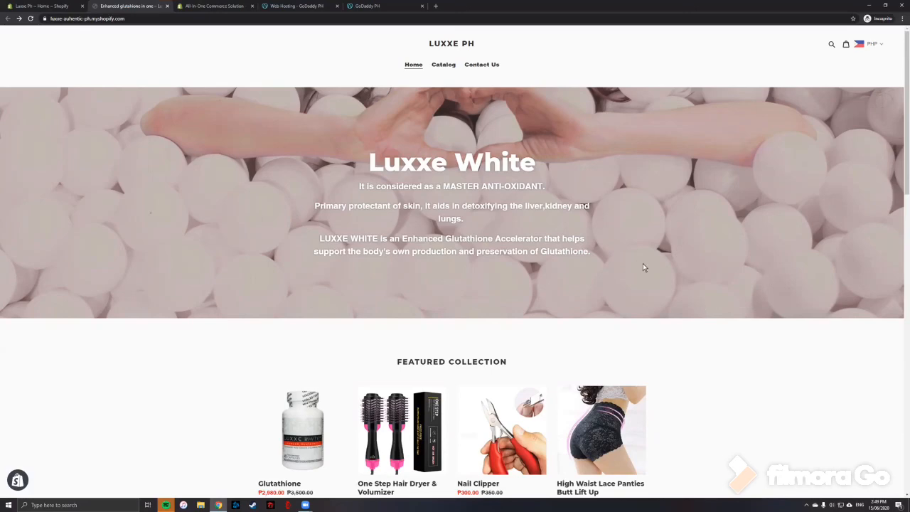
scroll(643, 268, "down", 1)
scroll(644, 267, "up", 1)
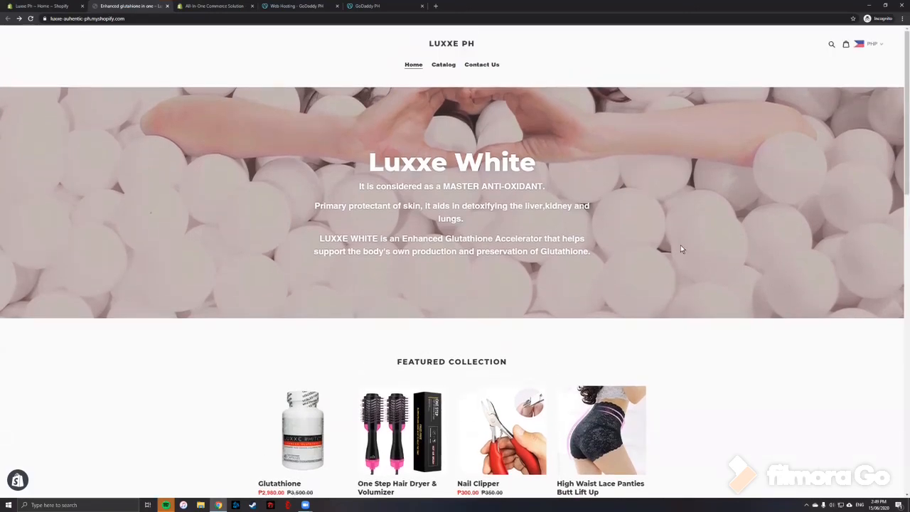